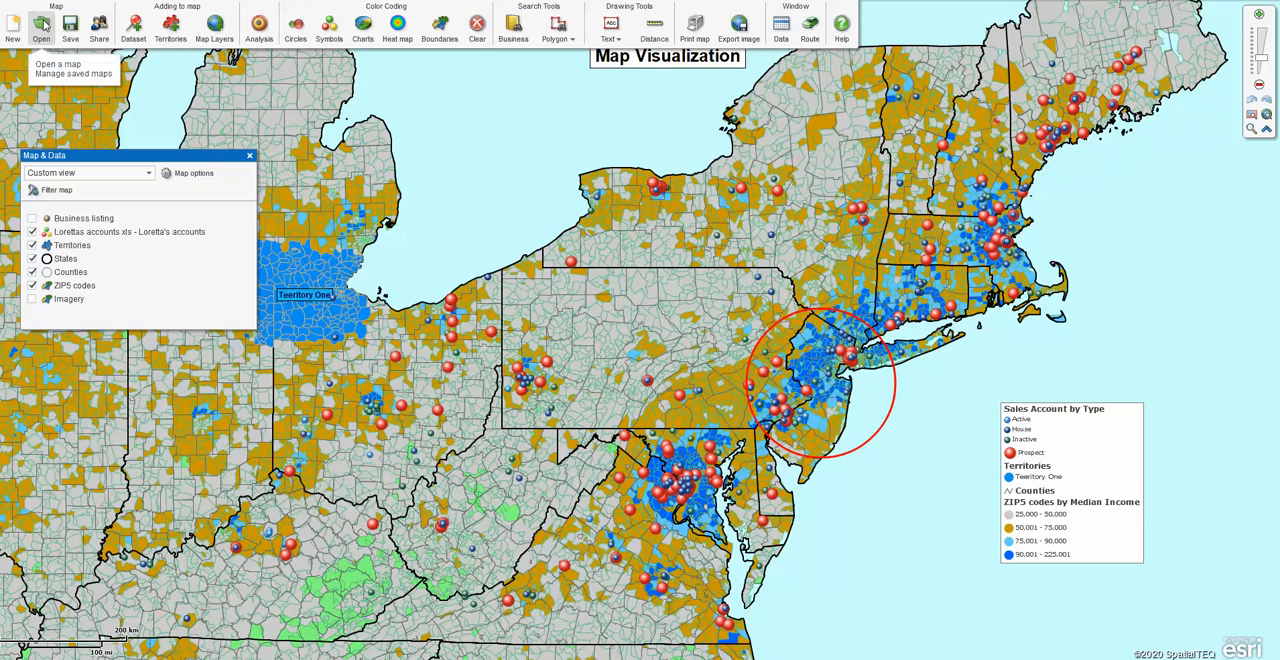
Open the data window, move it slightly lower over the map, and show the States data in it.
left_click(782, 32)
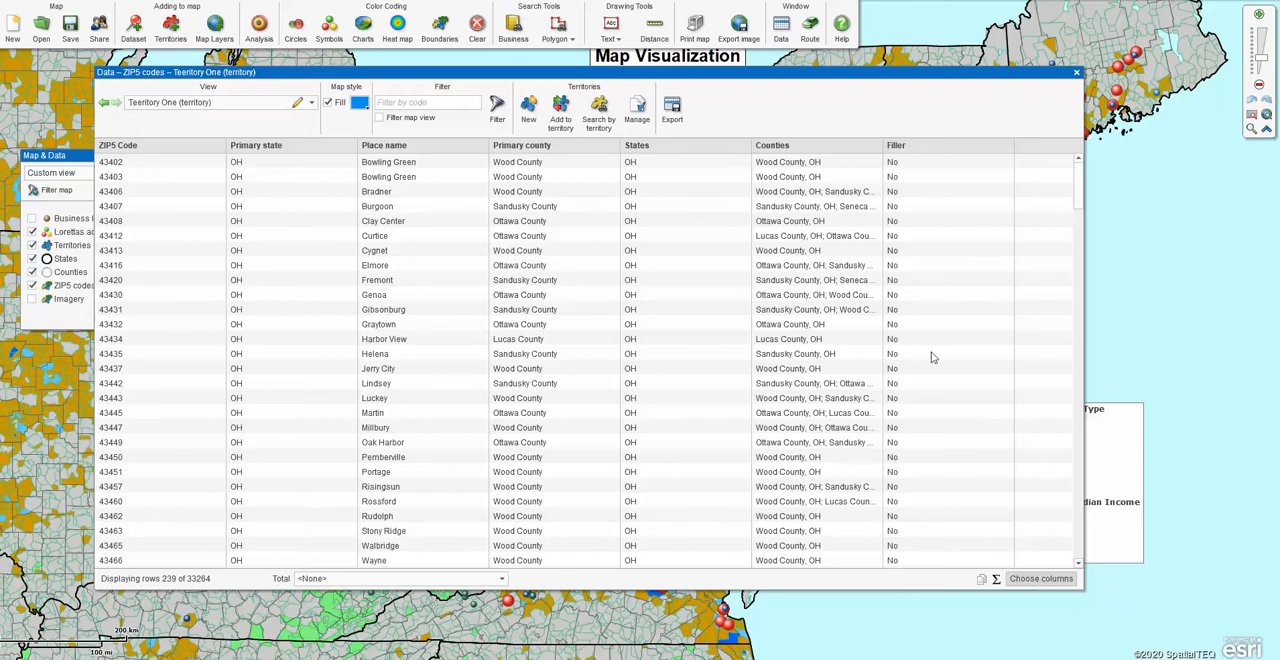
left_click_drag(887, 79, 913, 97)
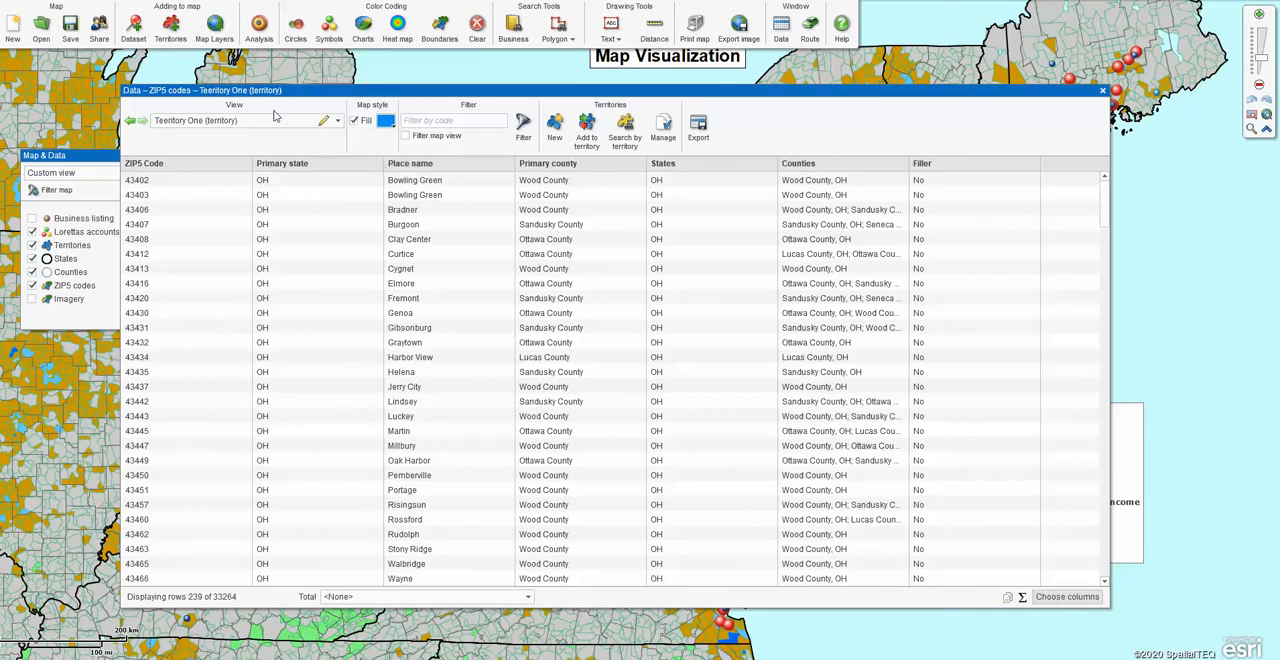
left_click(338, 121)
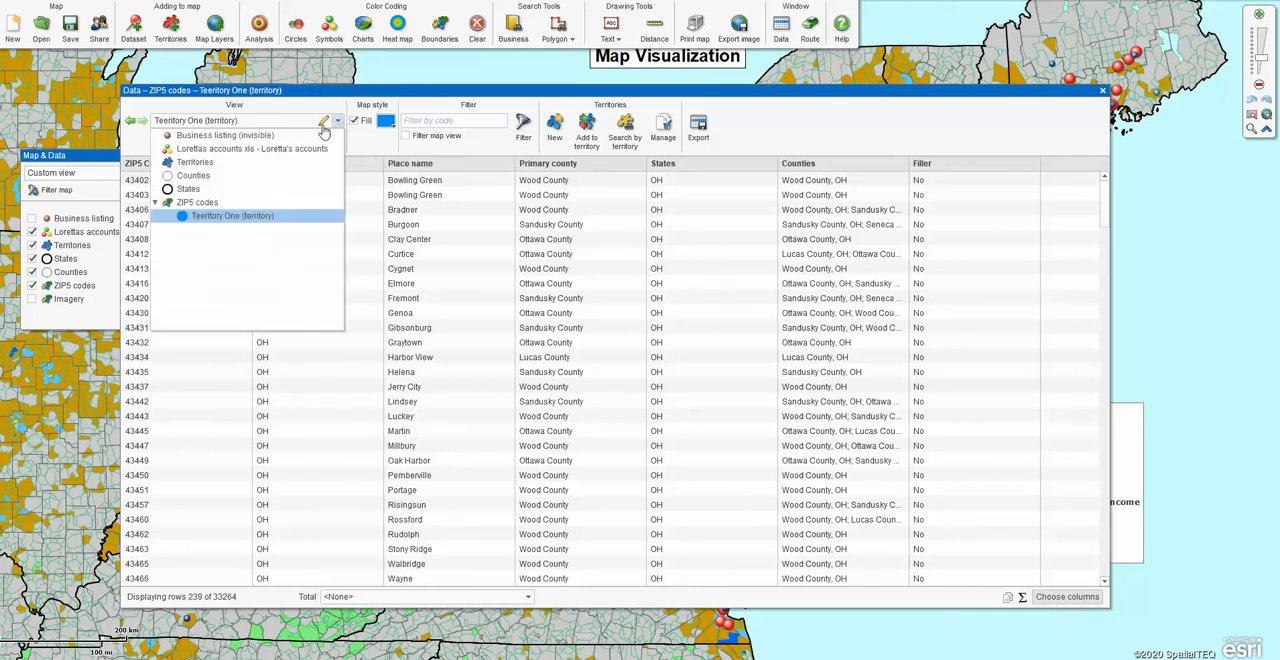
left_click(200, 190)
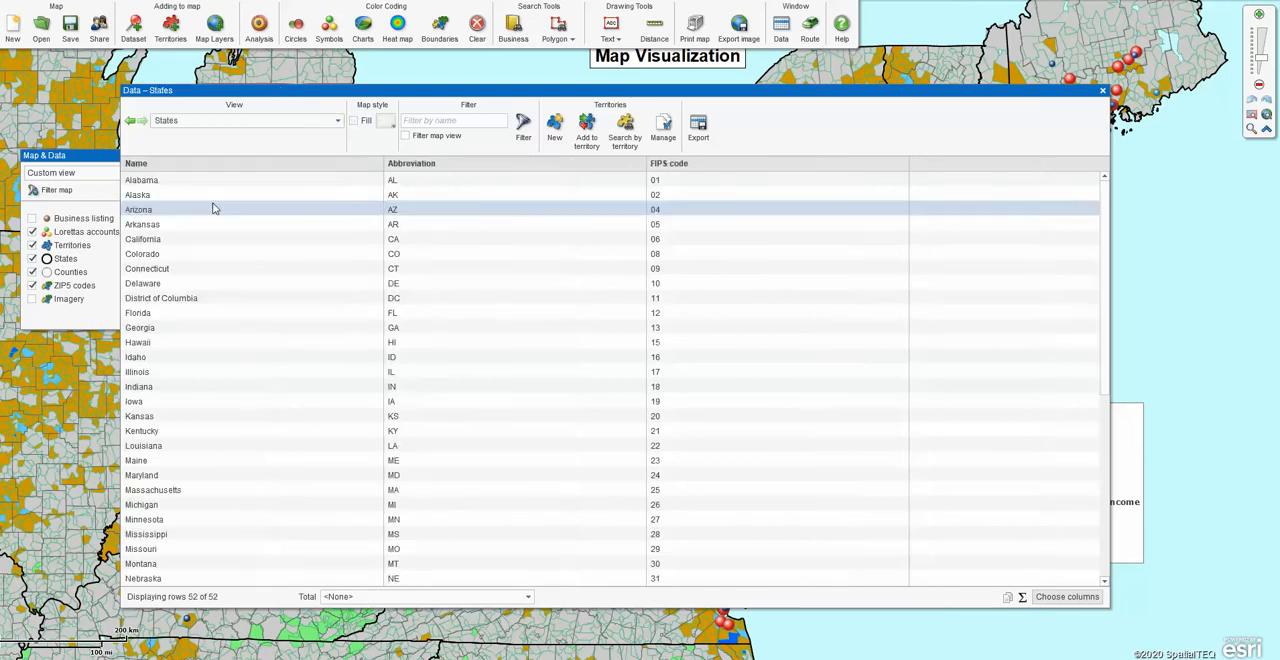
Review the column categories available for the States table and close the column selection.
left_click(1065, 598)
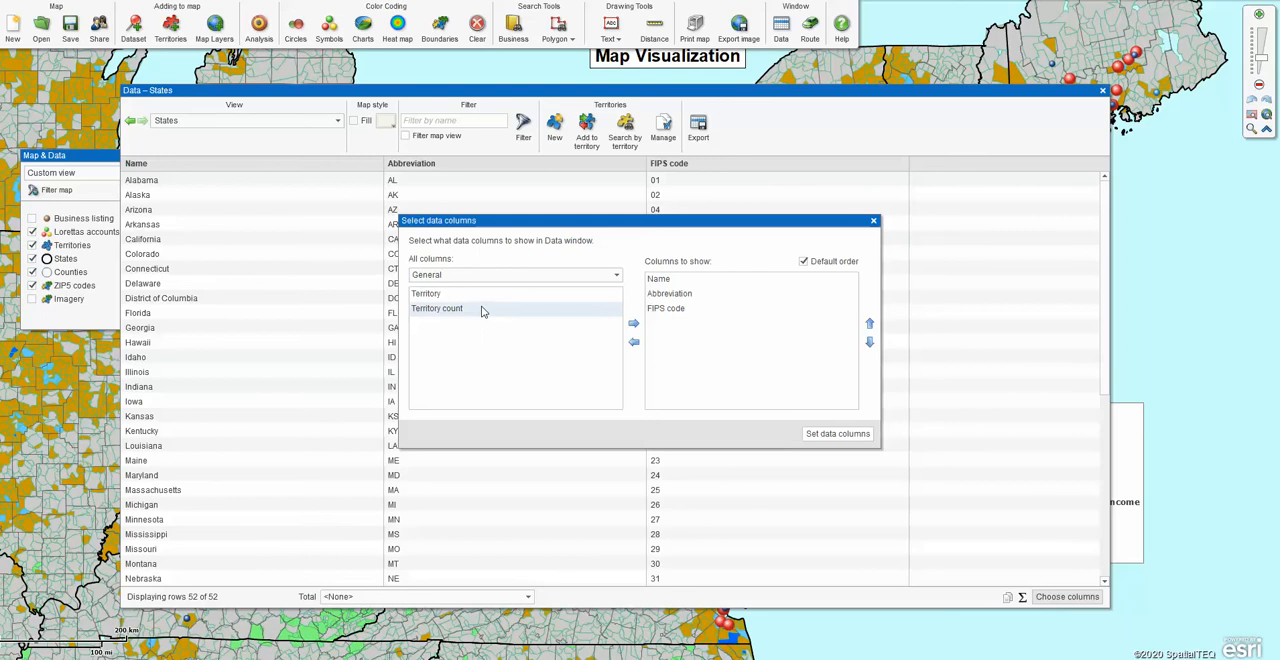
left_click(616, 275)
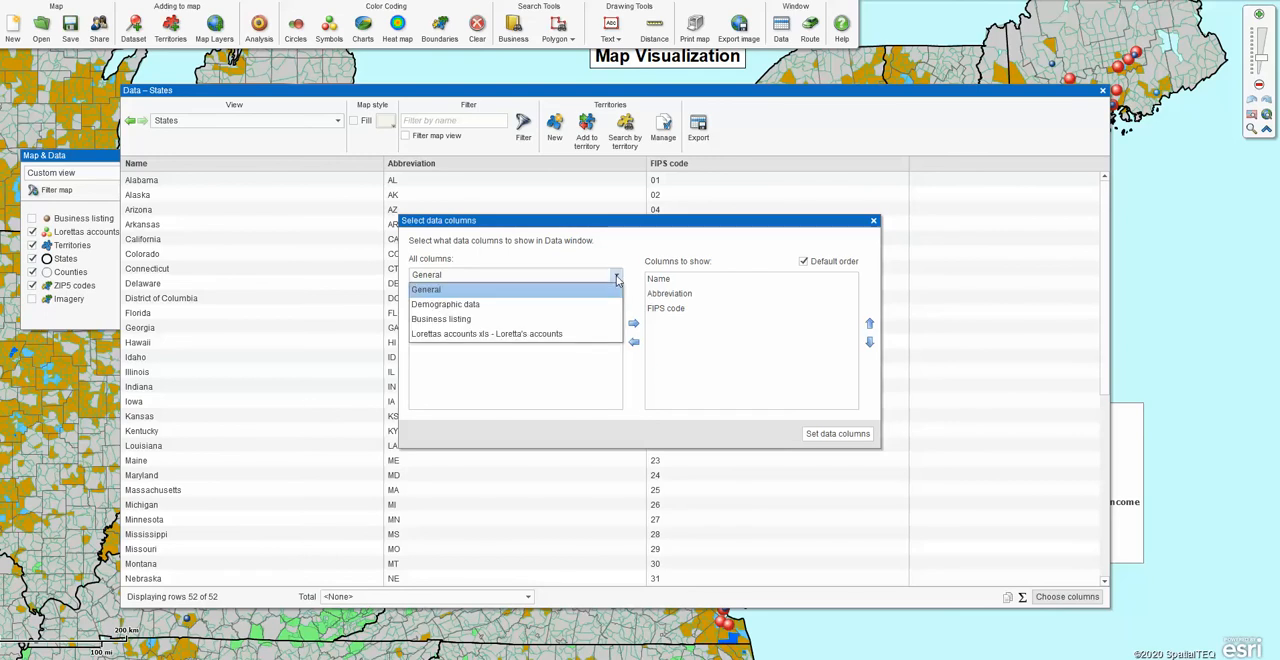
left_click(616, 277)
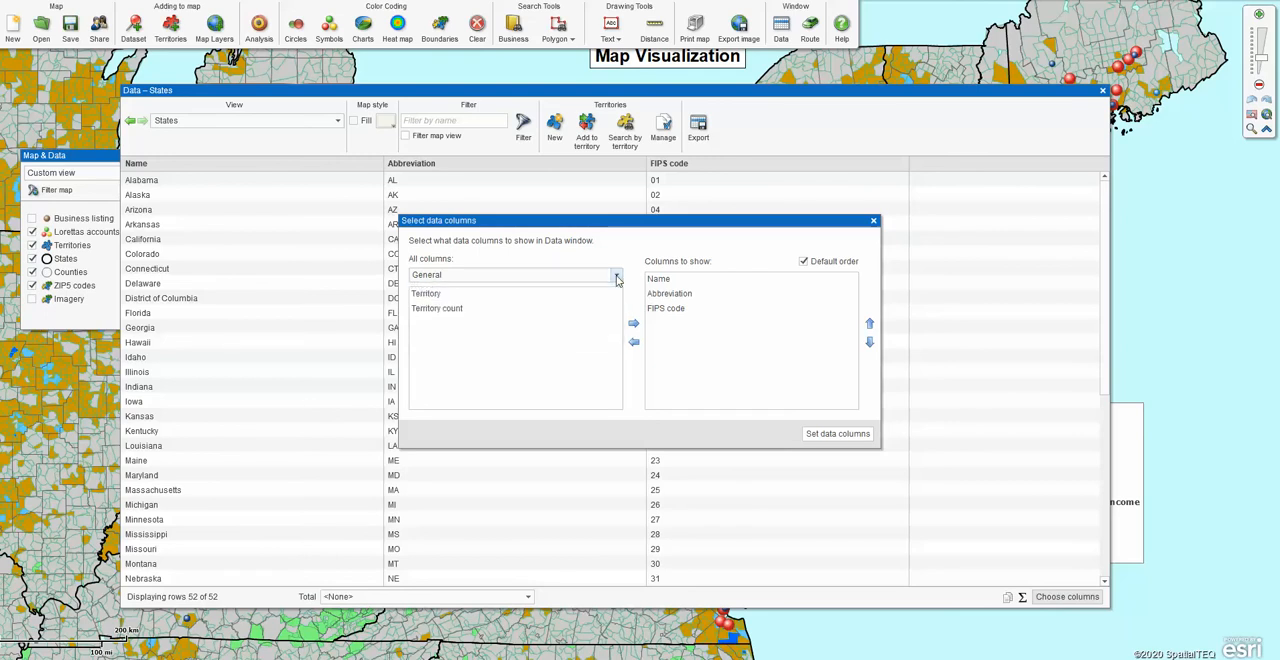
left_click(873, 220)
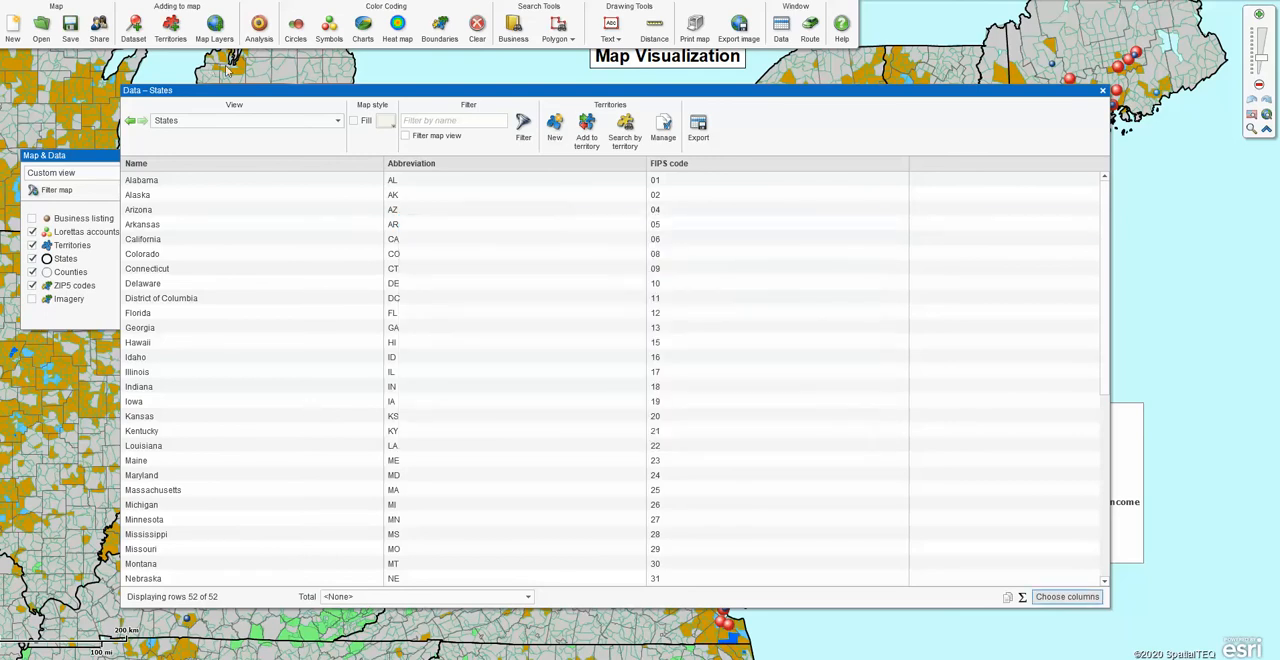
Show the ZIP5 codes data and remove the Primary county, Primary state and Filler columns from its table.
left_click(337, 121)
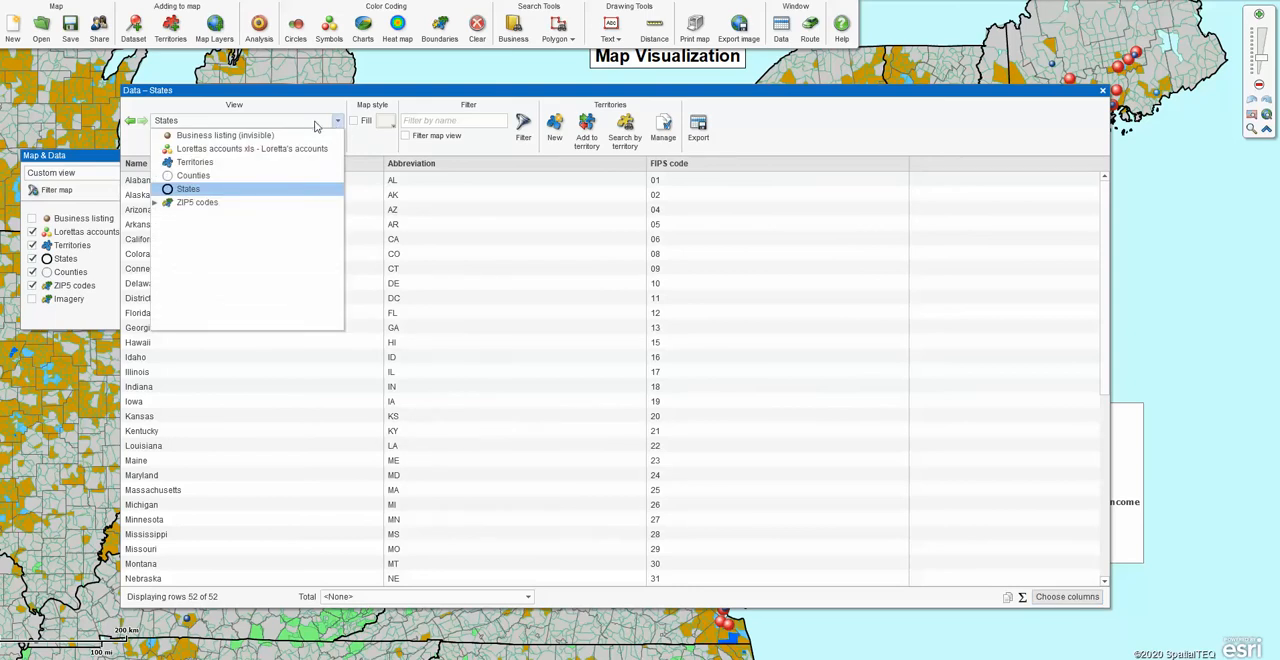
left_click(194, 205)
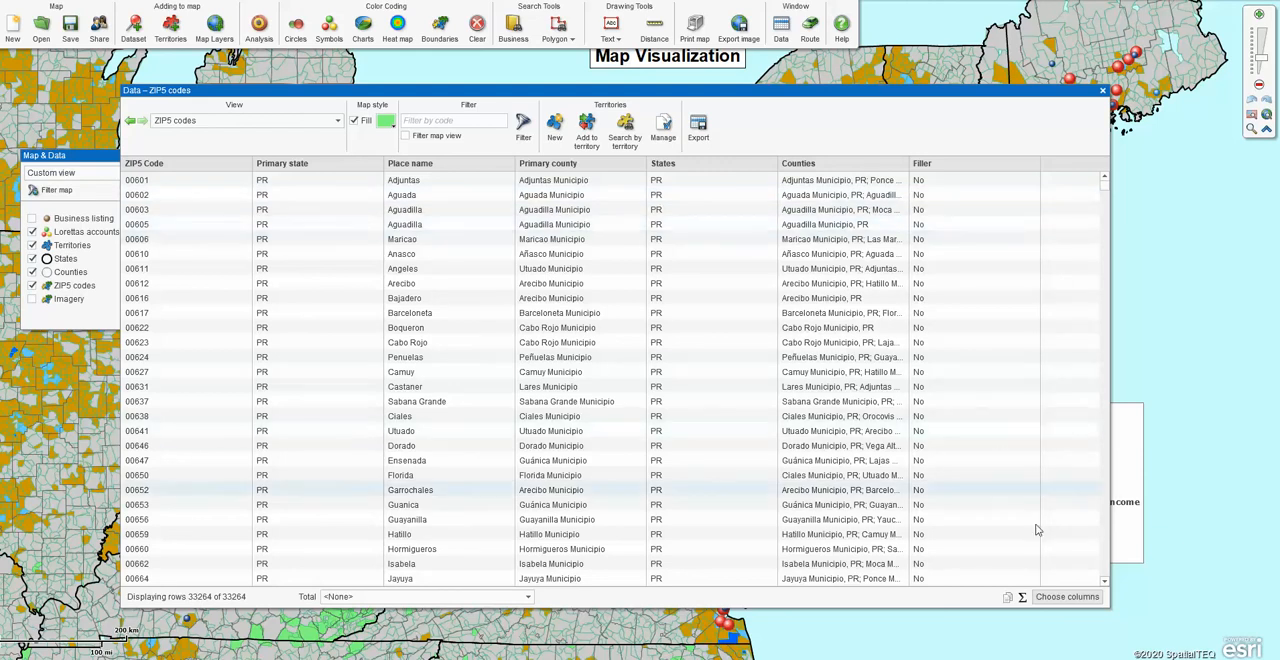
left_click(1067, 597)
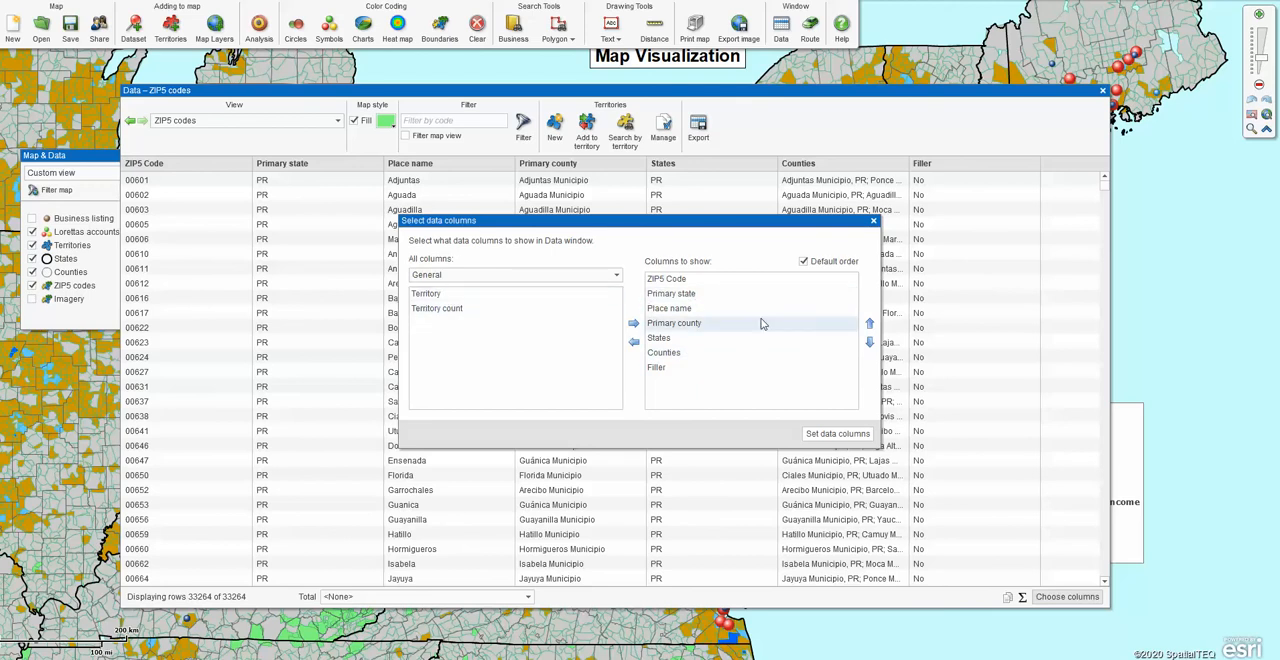
left_click(705, 324)
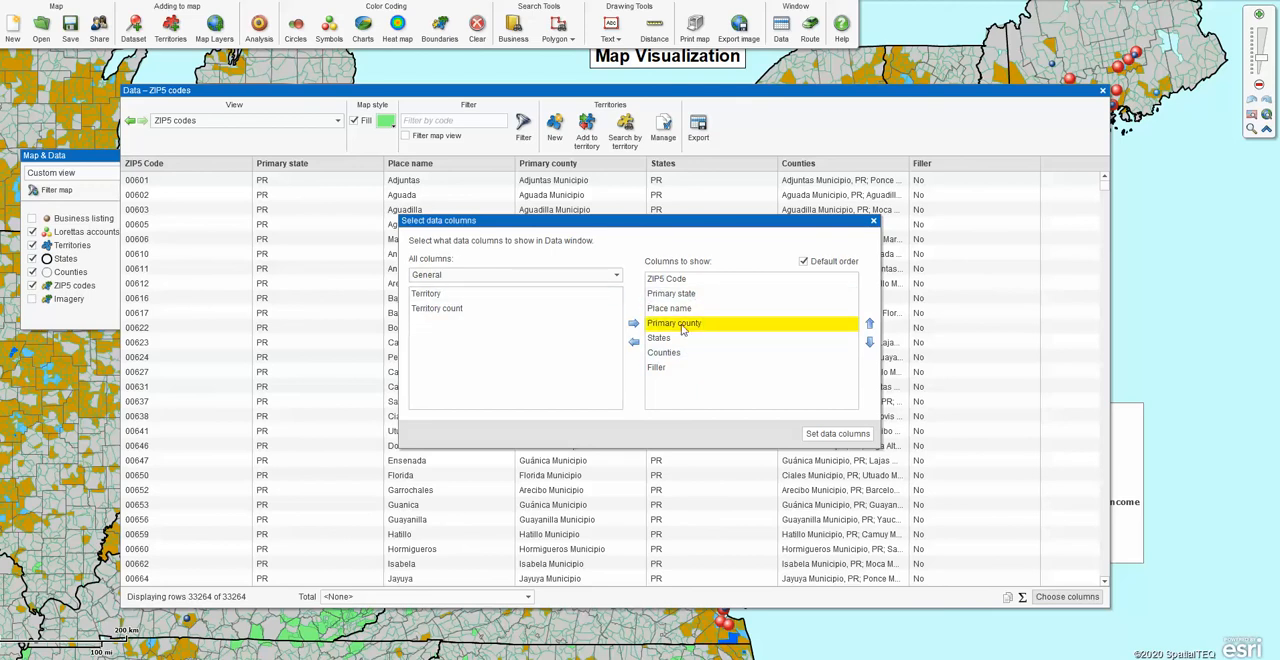
left_click(633, 344)
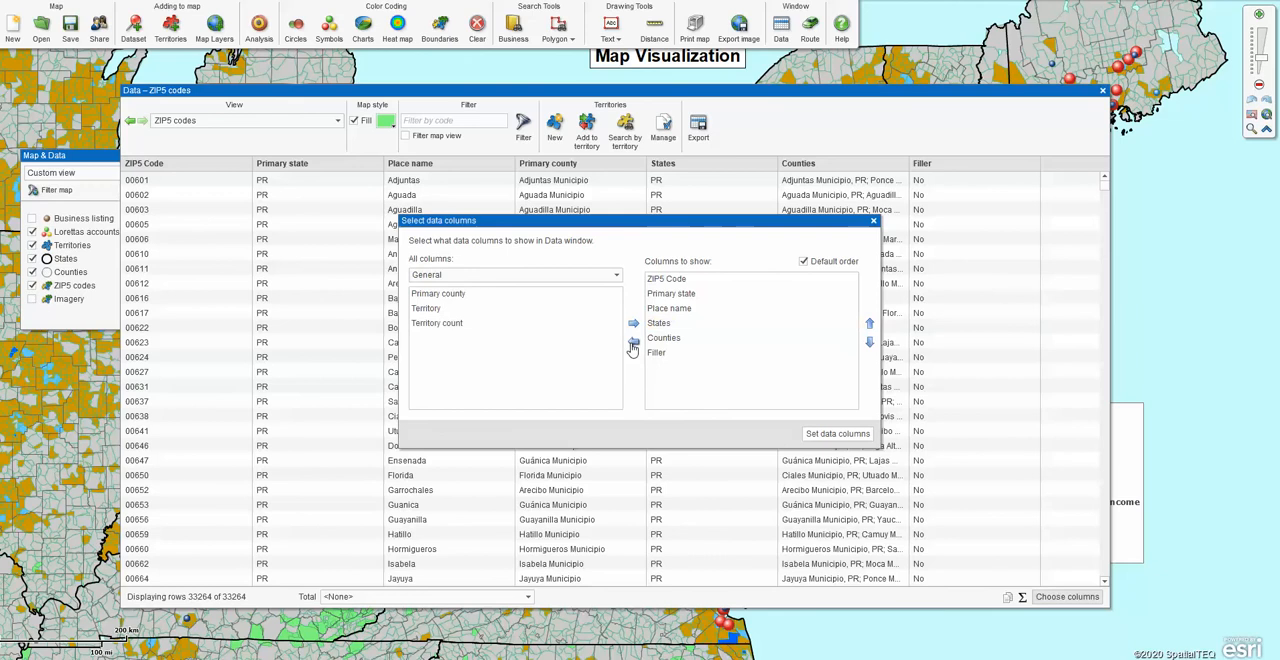
left_click(692, 295)
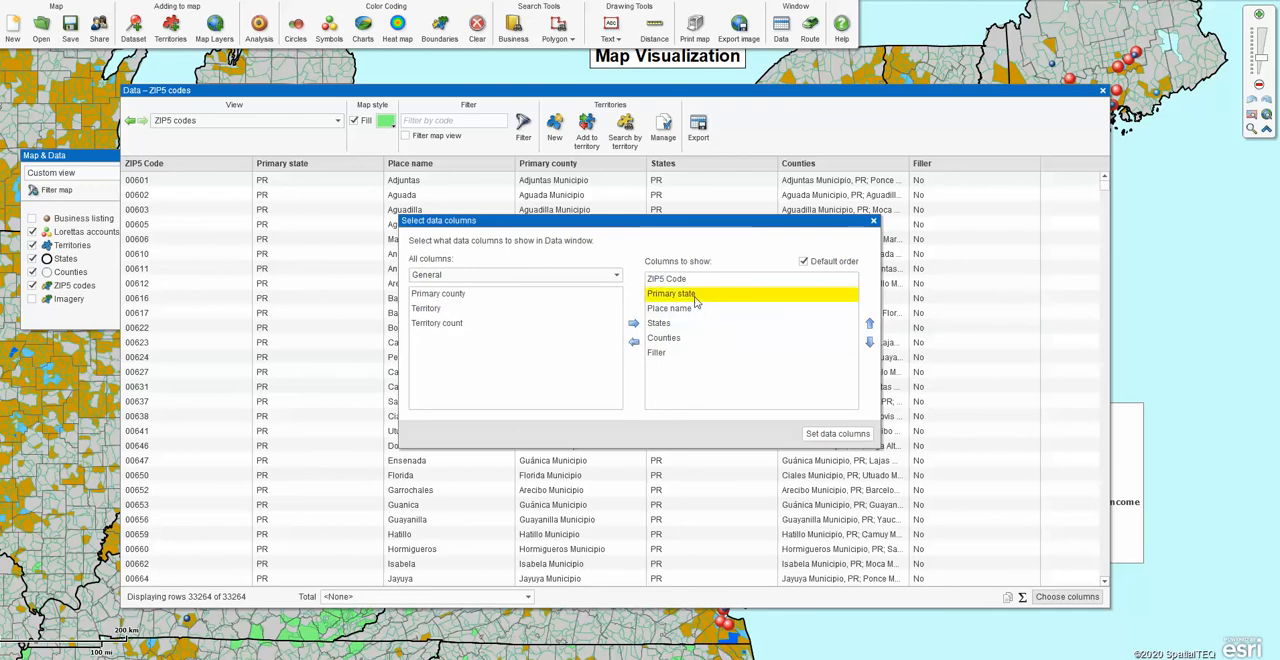
left_click(633, 342)
left_click(655, 339)
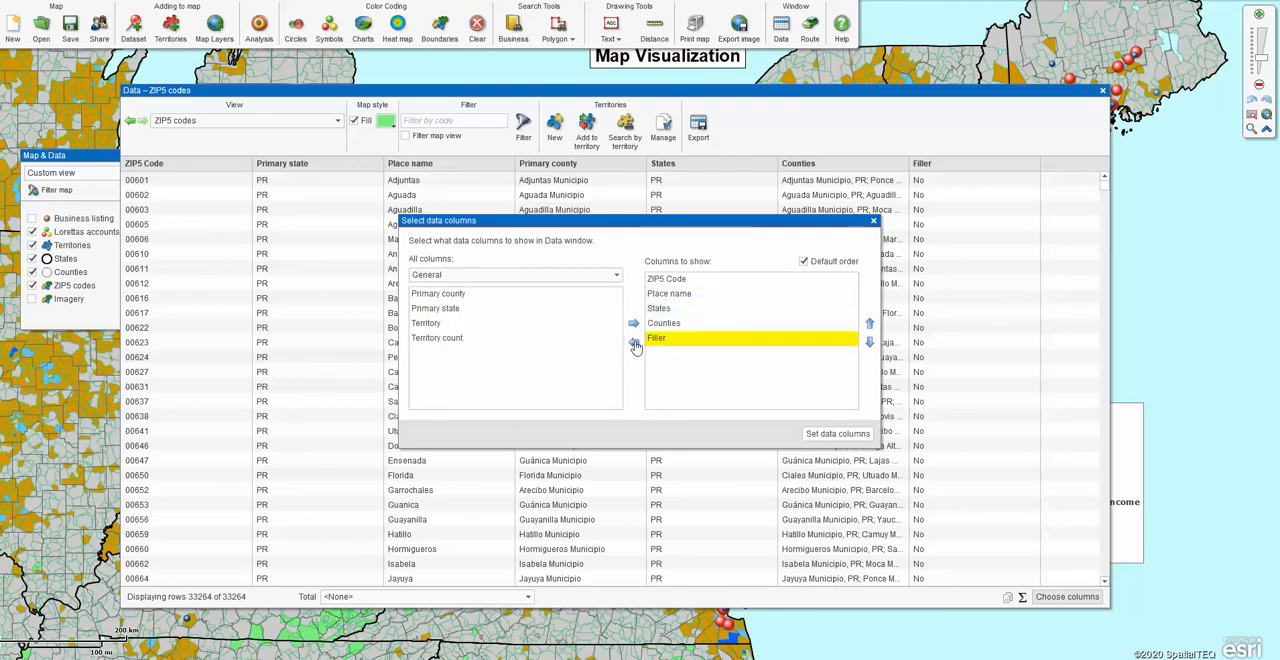
left_click(633, 342)
left_click(830, 438)
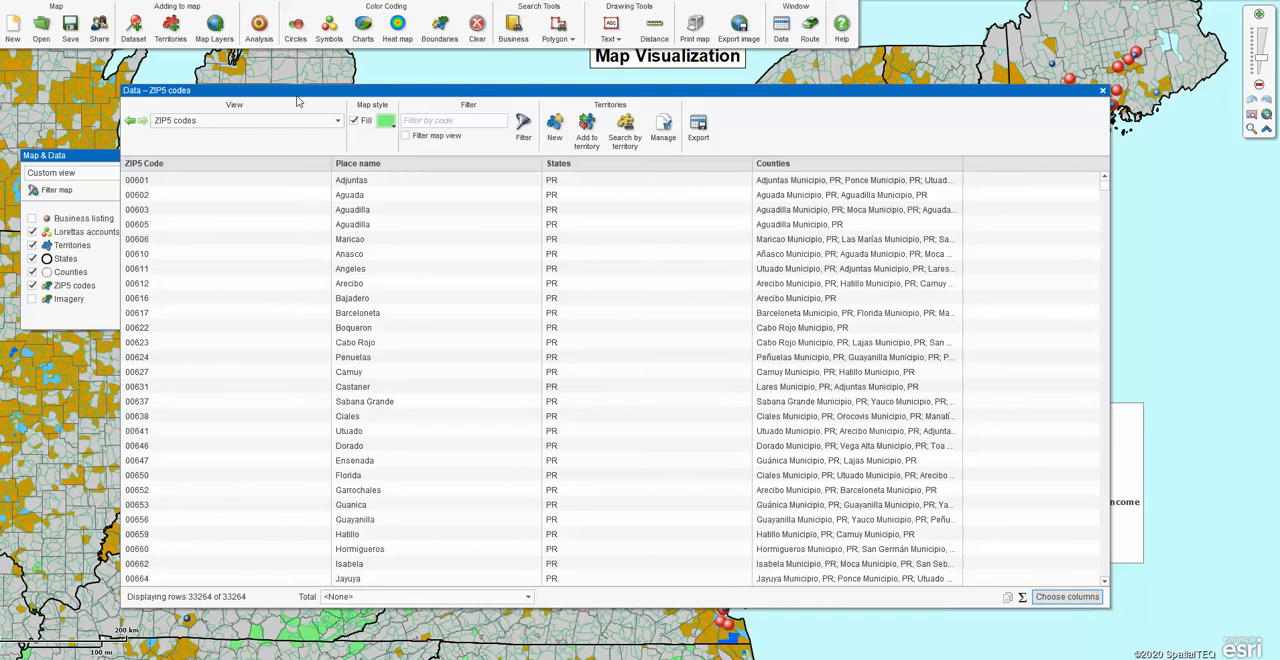
Show the Territories list and open the ZIP code data belonging to Teeritory One.
left_click(338, 121)
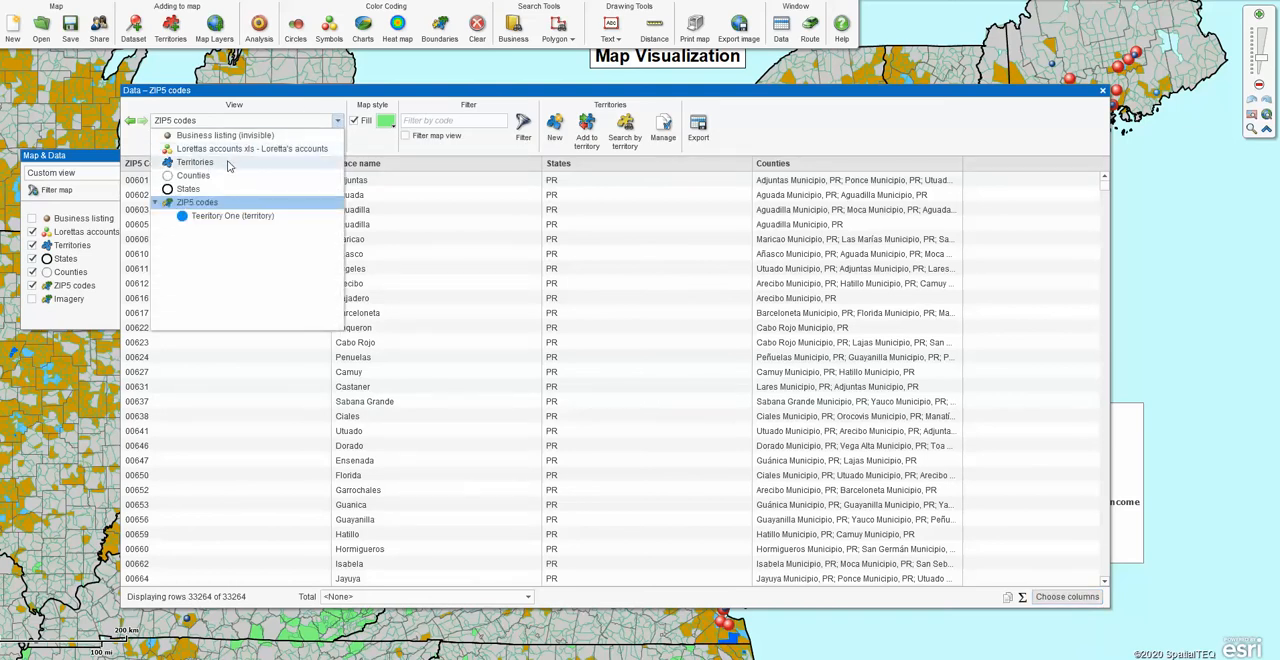
left_click(227, 162)
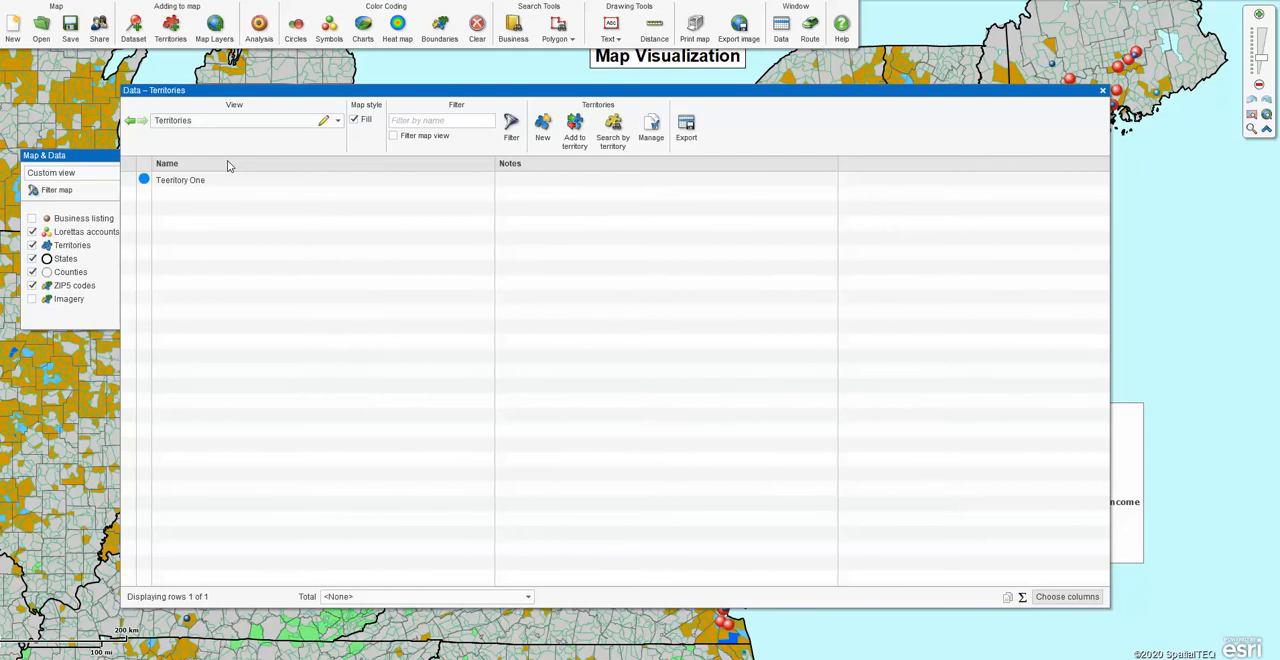
mouse_move(296, 181)
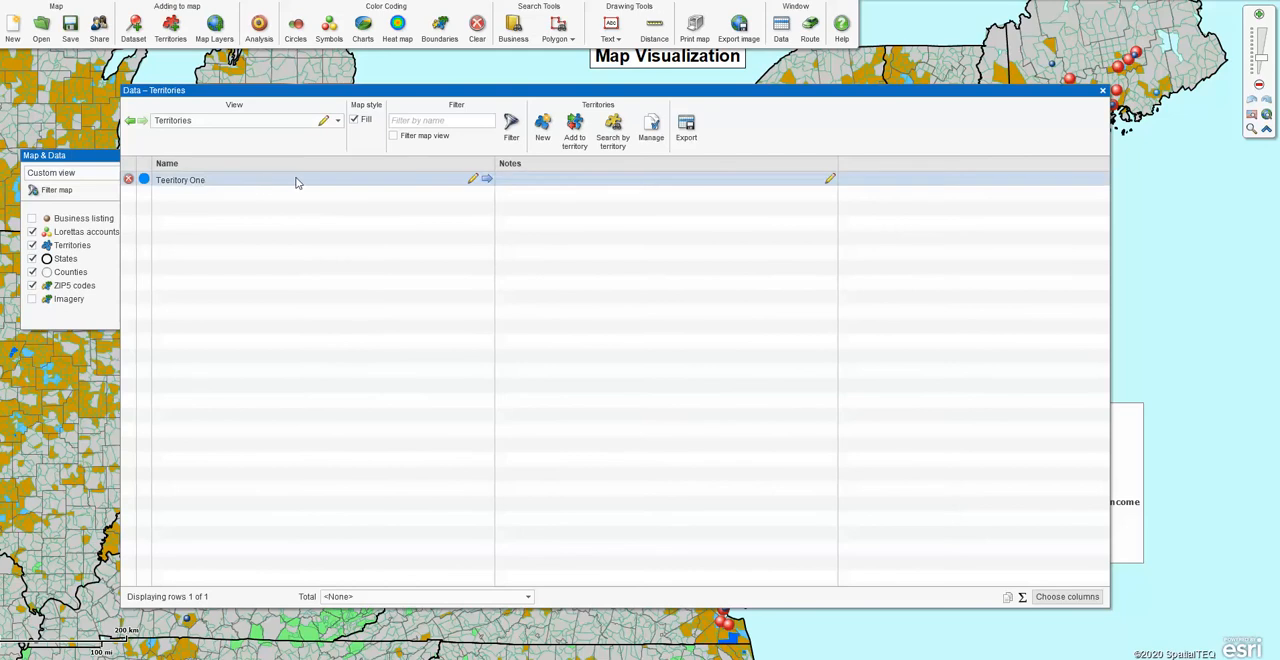
left_click(487, 181)
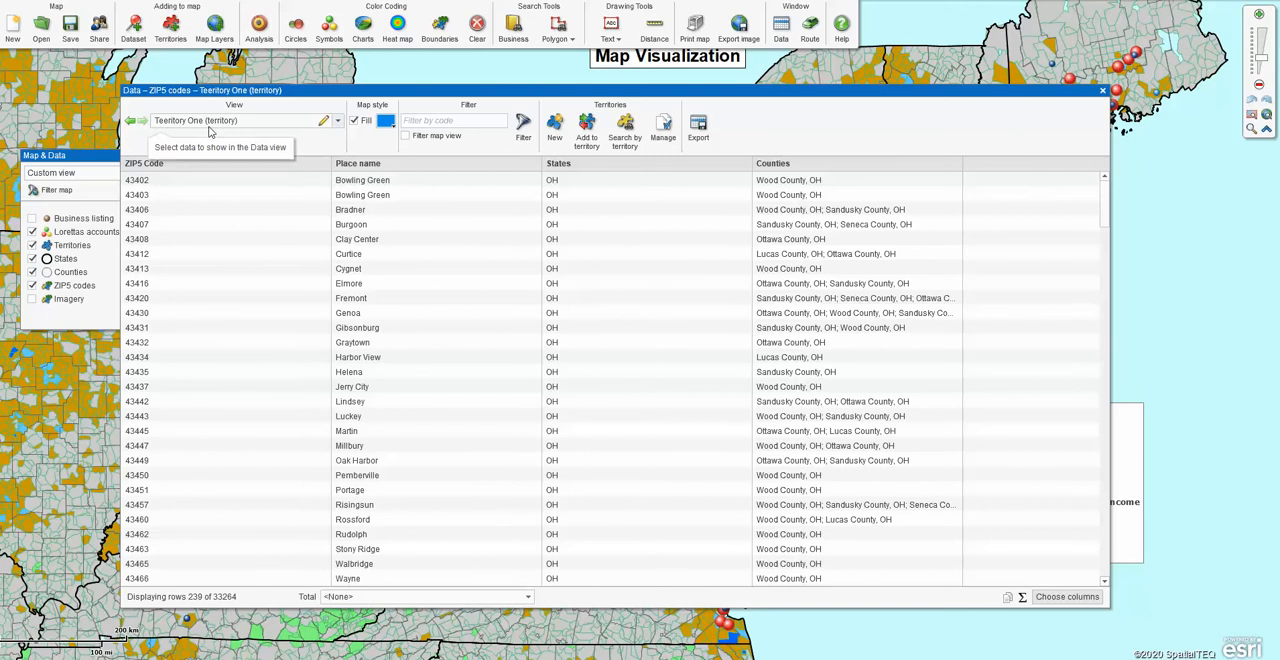
Add the demographic columns Population (2019) and Population (2019): Female to the territory table's columns to show.
left_click(1058, 596)
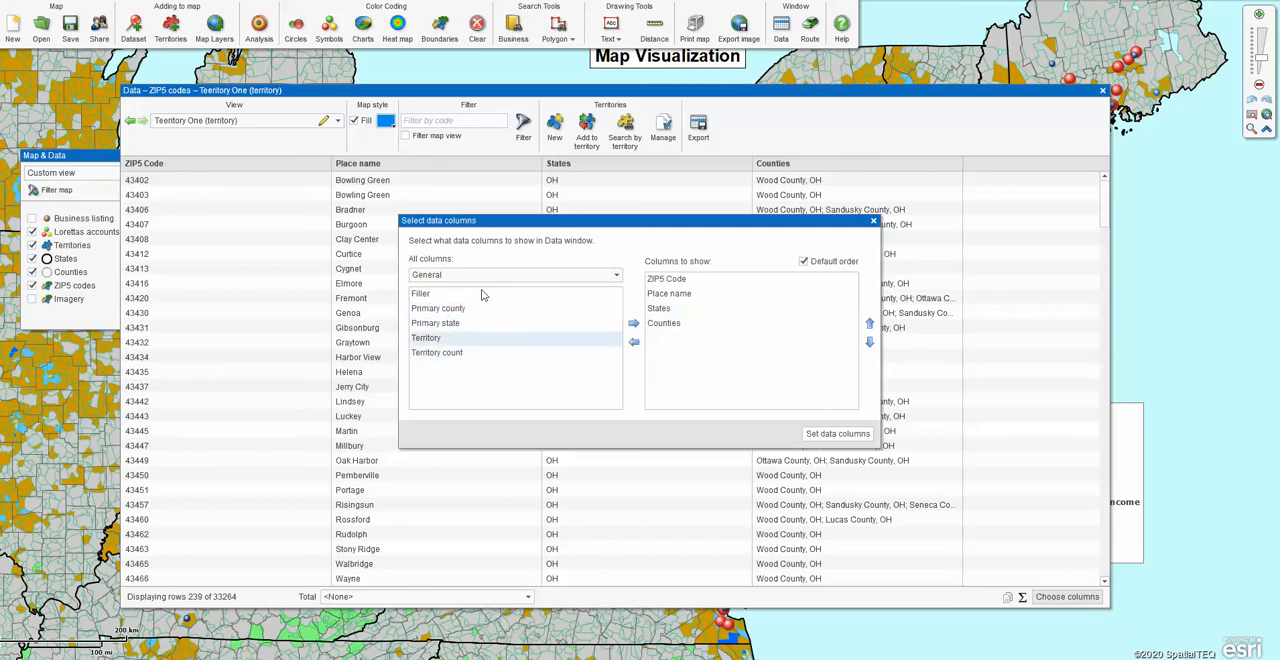
left_click(619, 280)
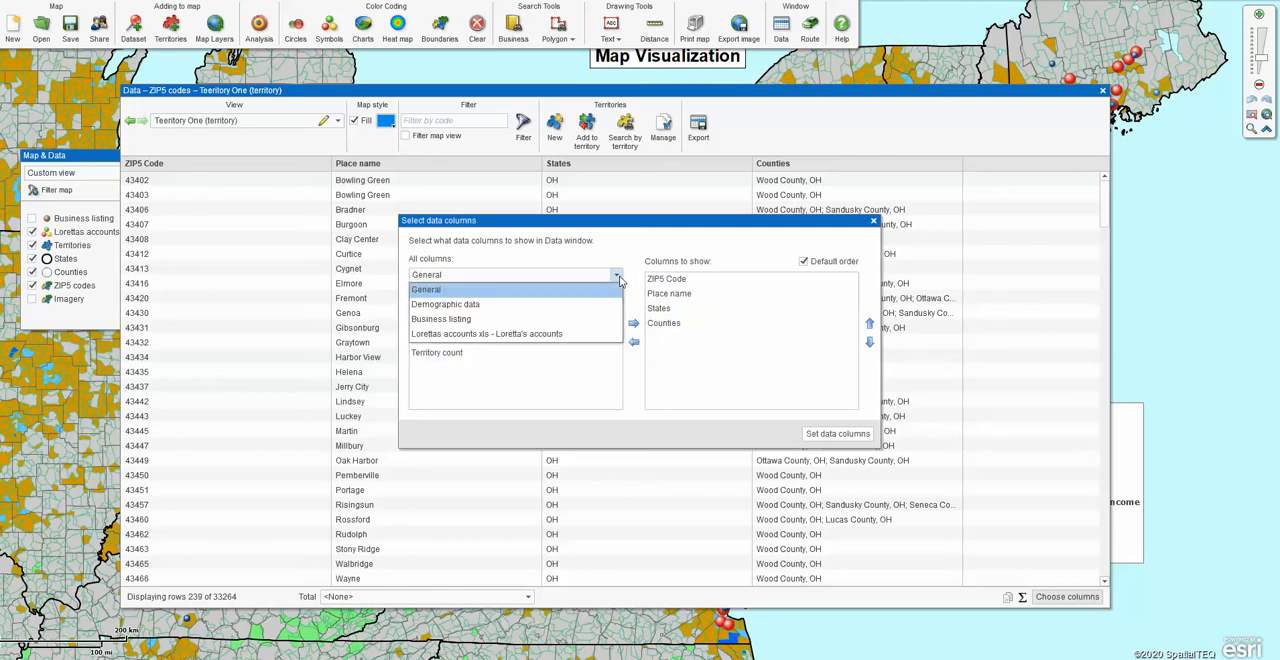
left_click(461, 309)
left_click(450, 294)
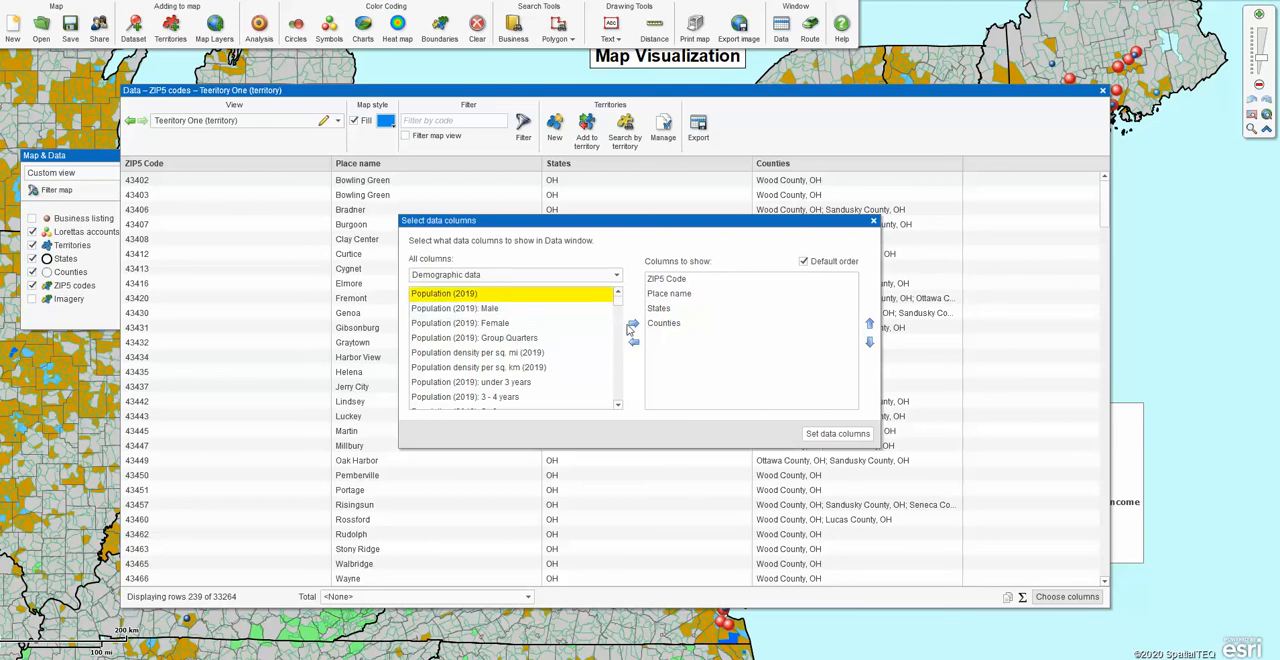
left_click(633, 326)
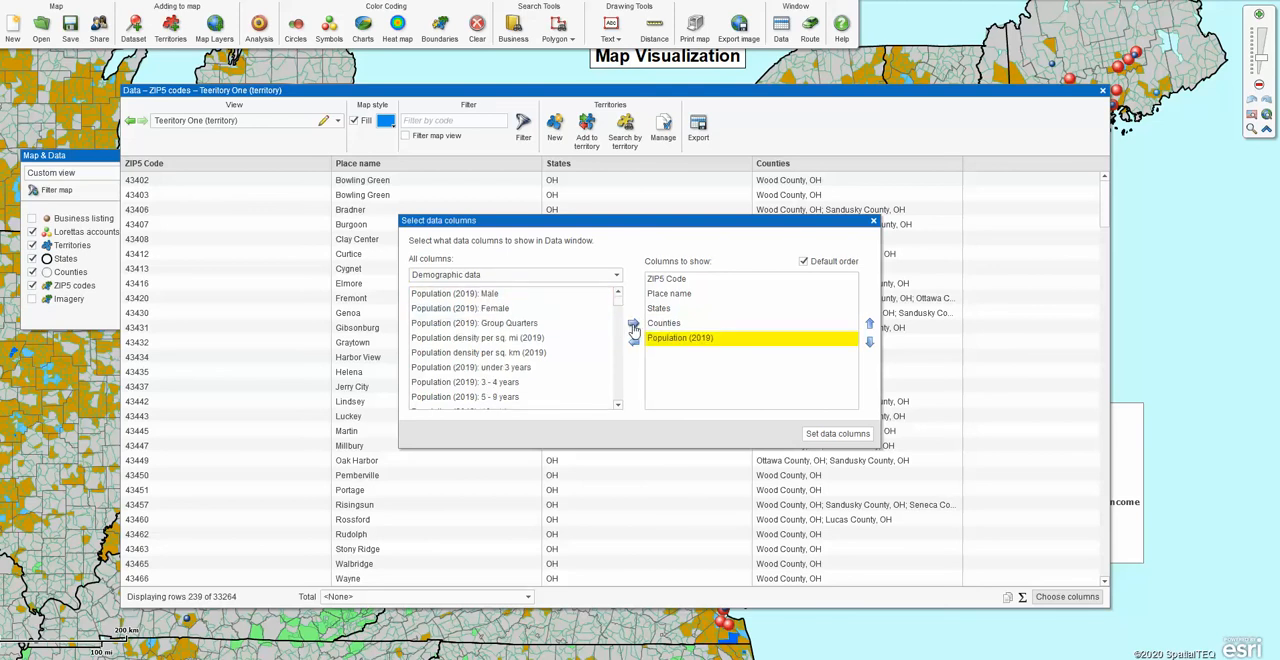
left_click(455, 310)
left_click(634, 324)
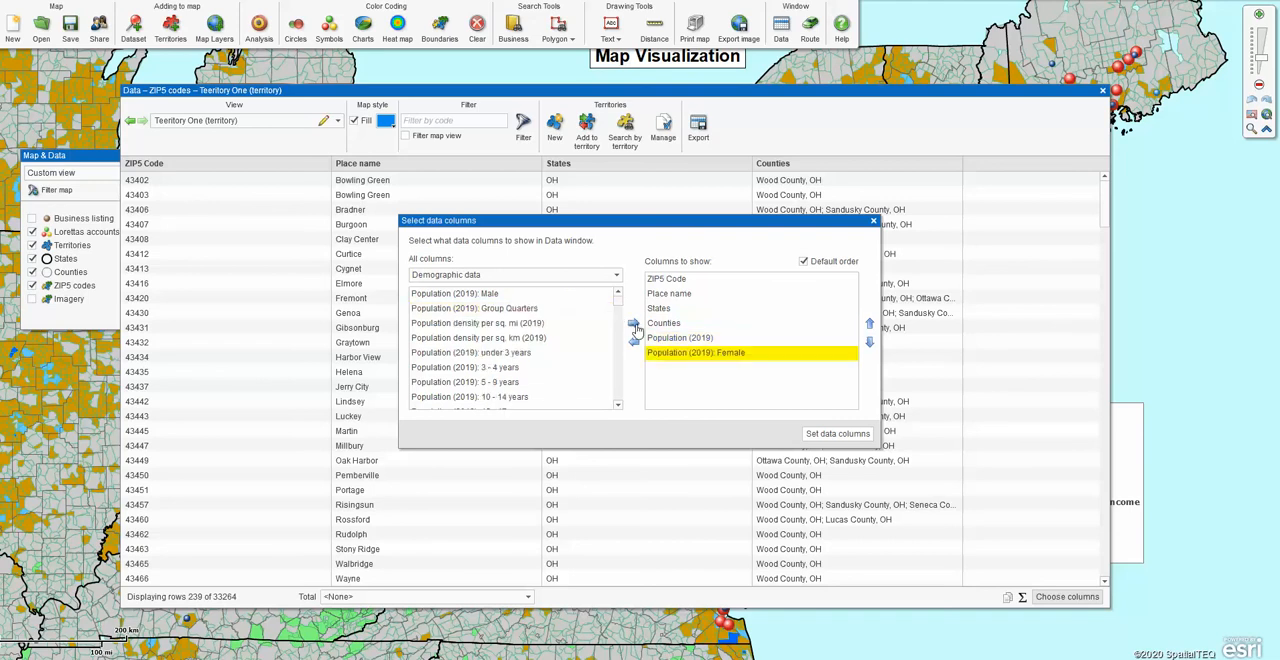
Add the 2019 consumer expenditure columns for Fresh fruits per HH and Processed fruits per HH, and apply the column selection.
left_click_drag(620, 300, 620, 312)
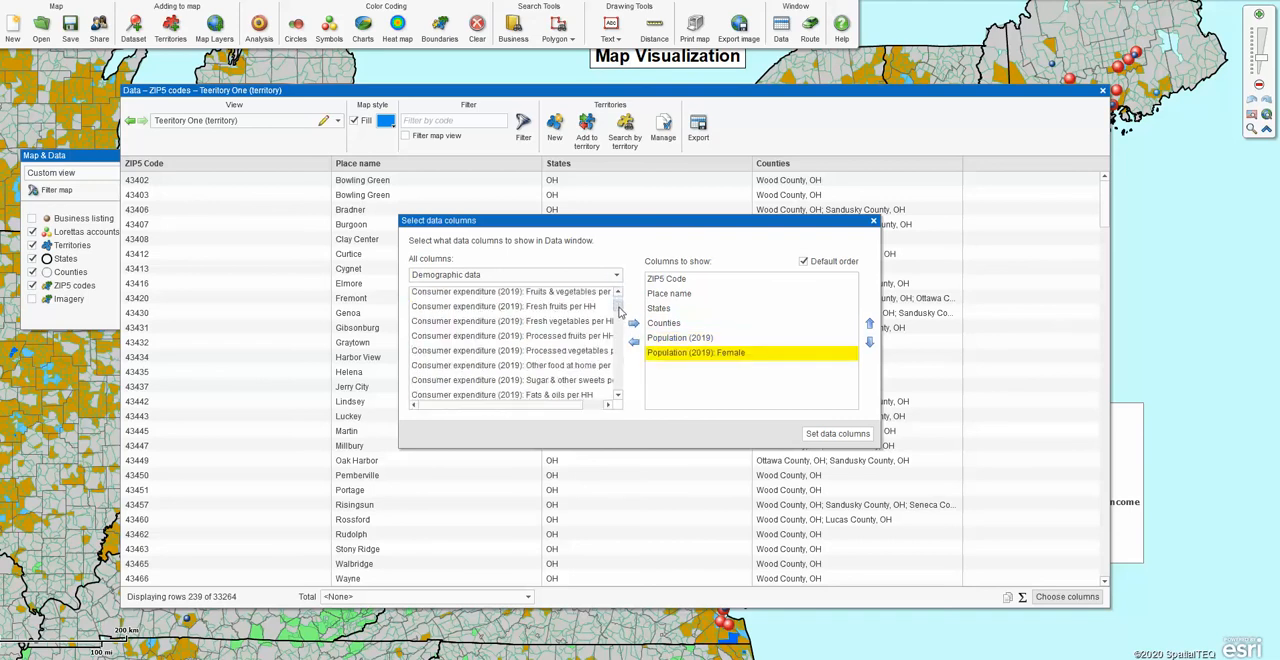
left_click(482, 307)
left_click(478, 338, "ctrl")
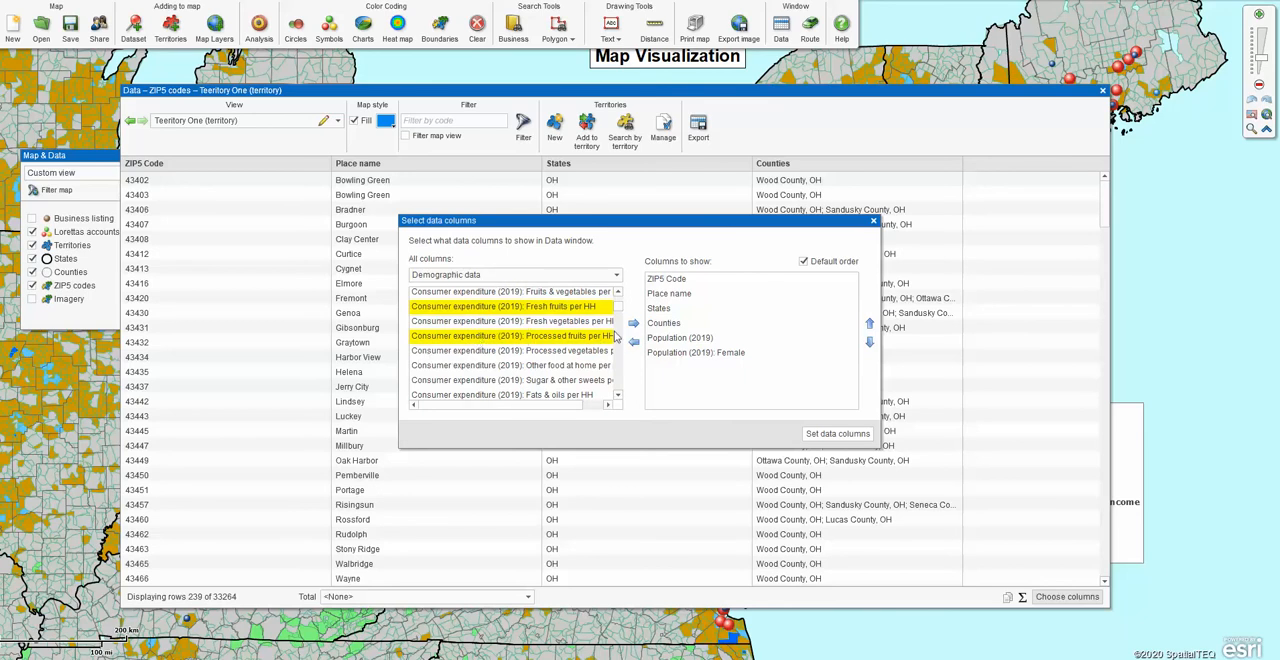
left_click(633, 324)
left_click(843, 434)
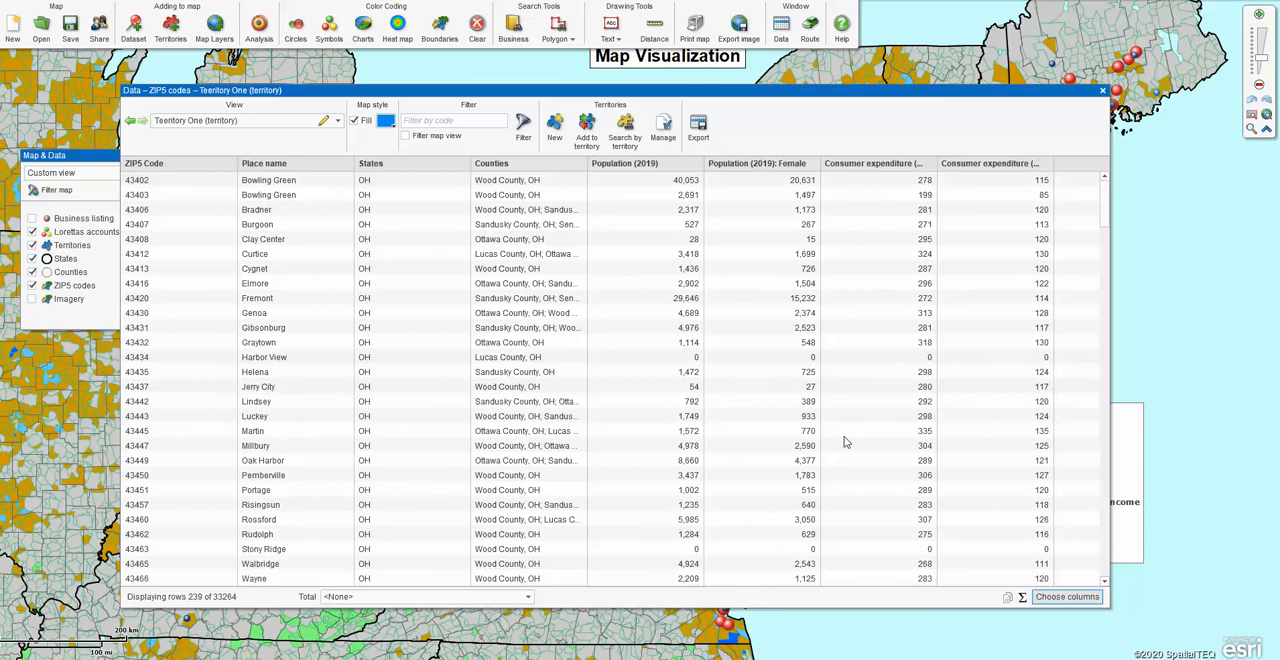
Review the column categories available for the territory's ZIP code table, including Demographic data, and close the column selection.
left_click(338, 120)
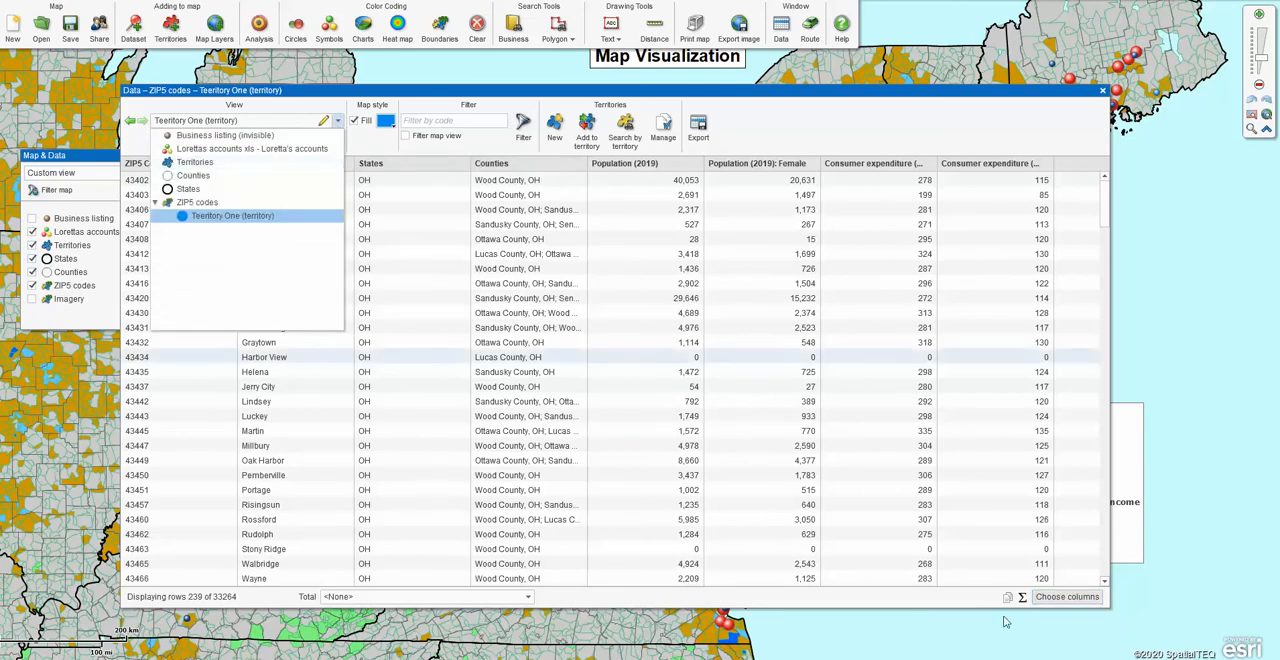
left_click(1048, 600)
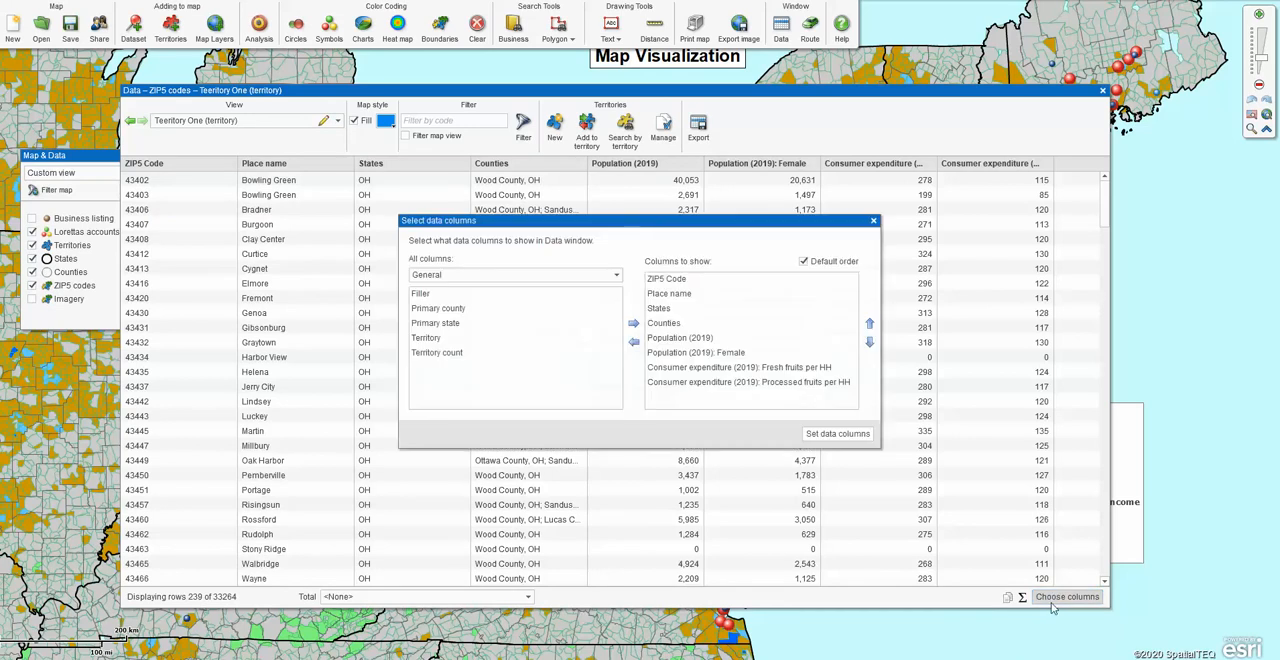
left_click(617, 275)
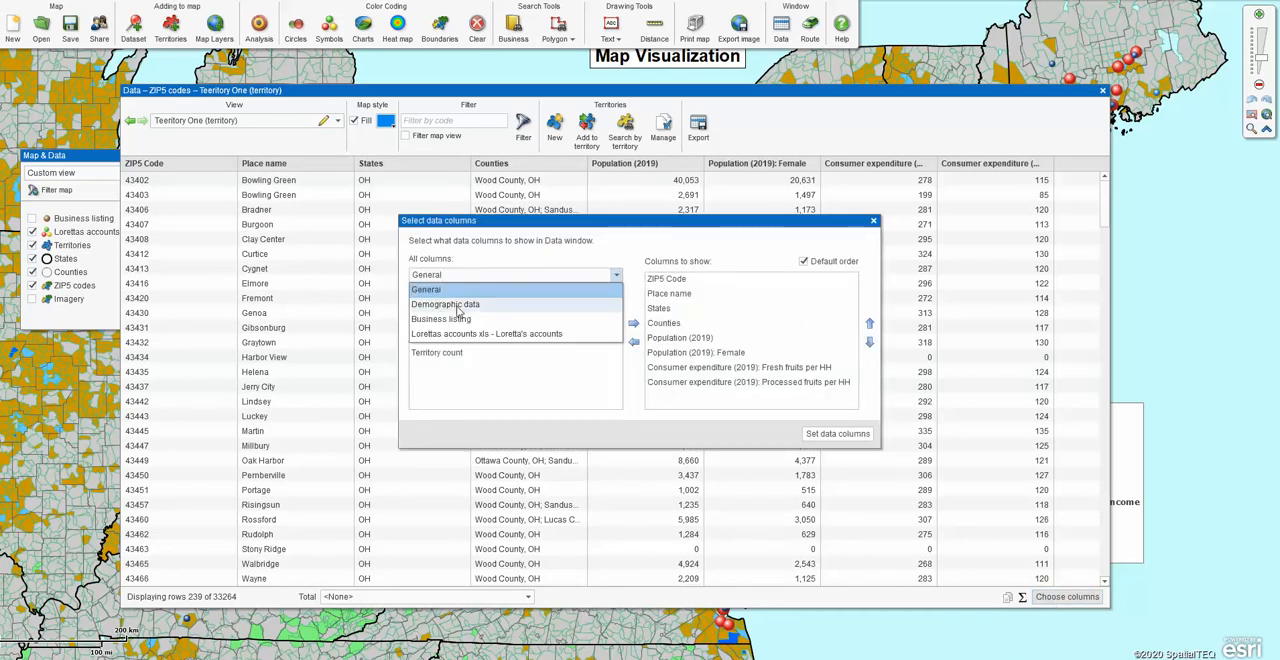
left_click(471, 305)
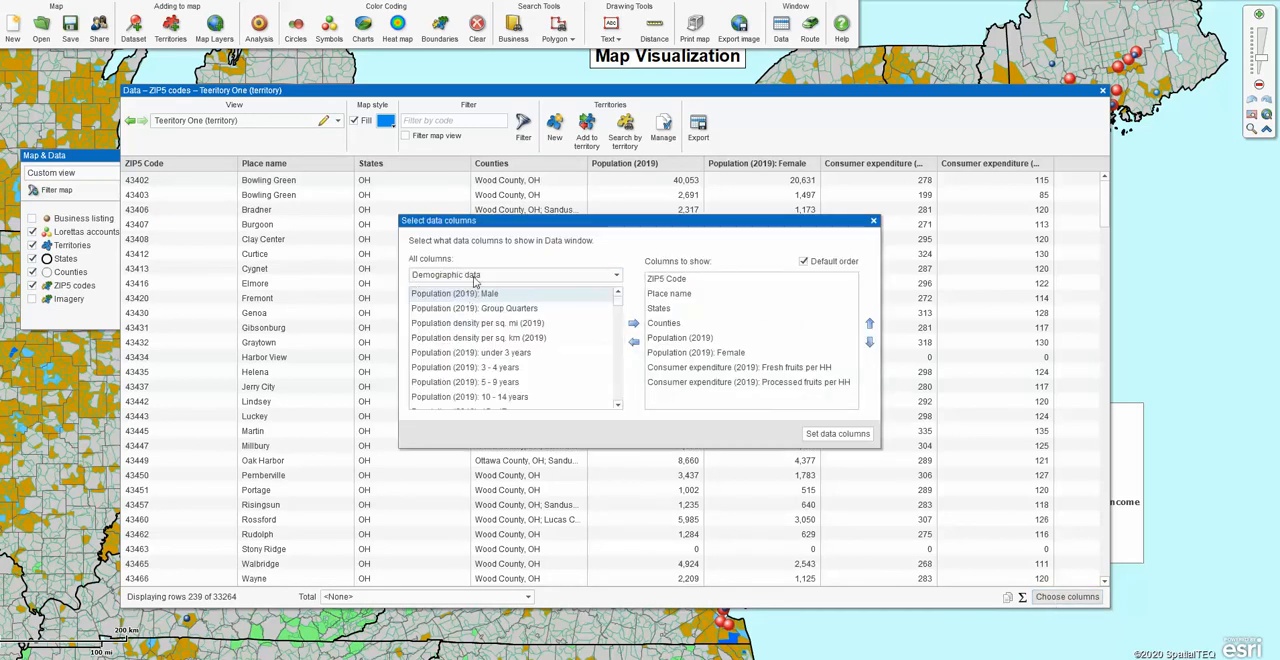
left_click(617, 277)
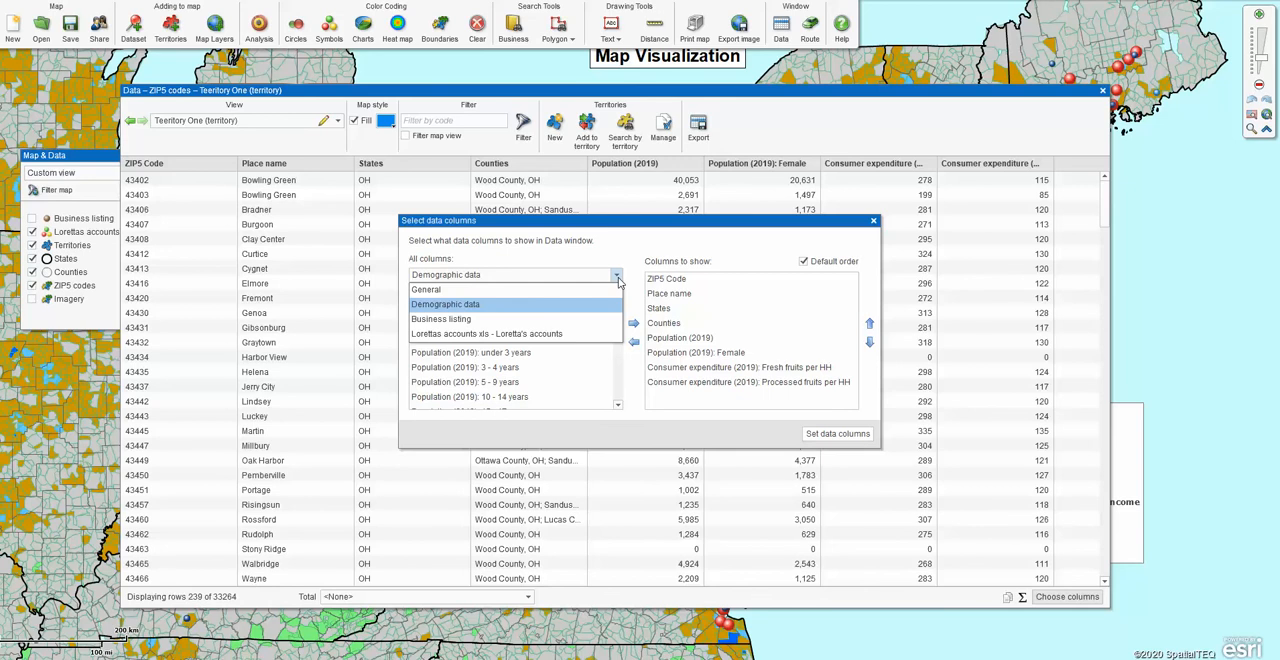
left_click(617, 278)
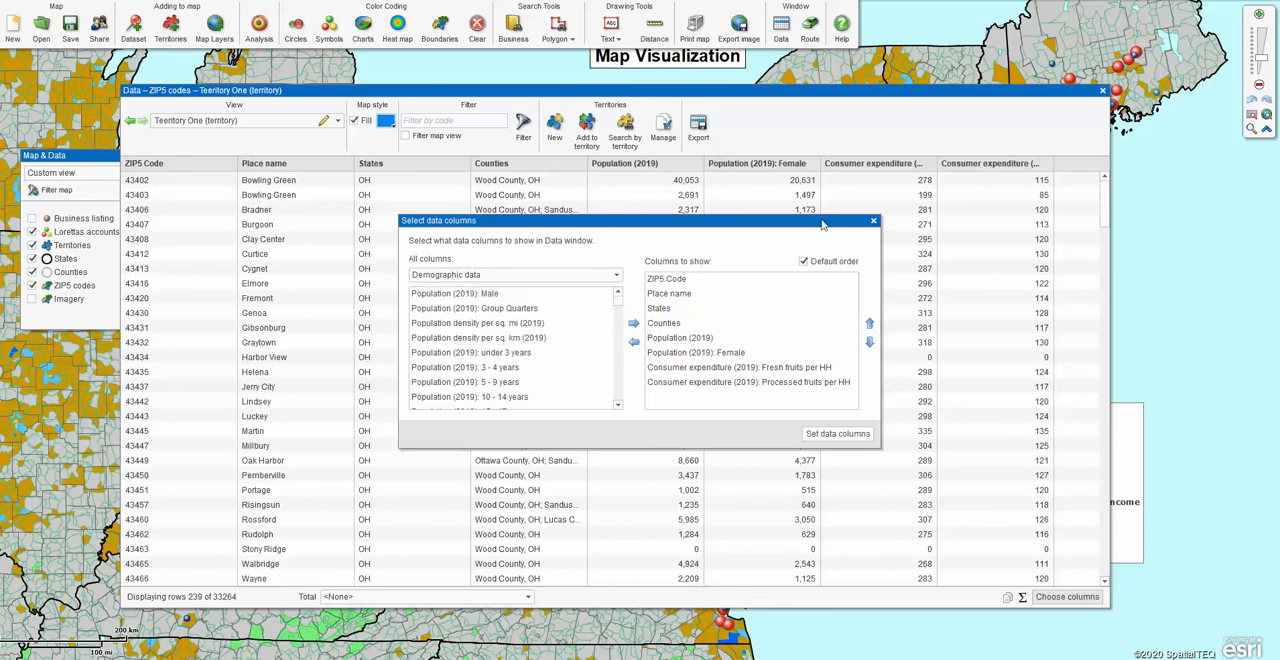
left_click(873, 222)
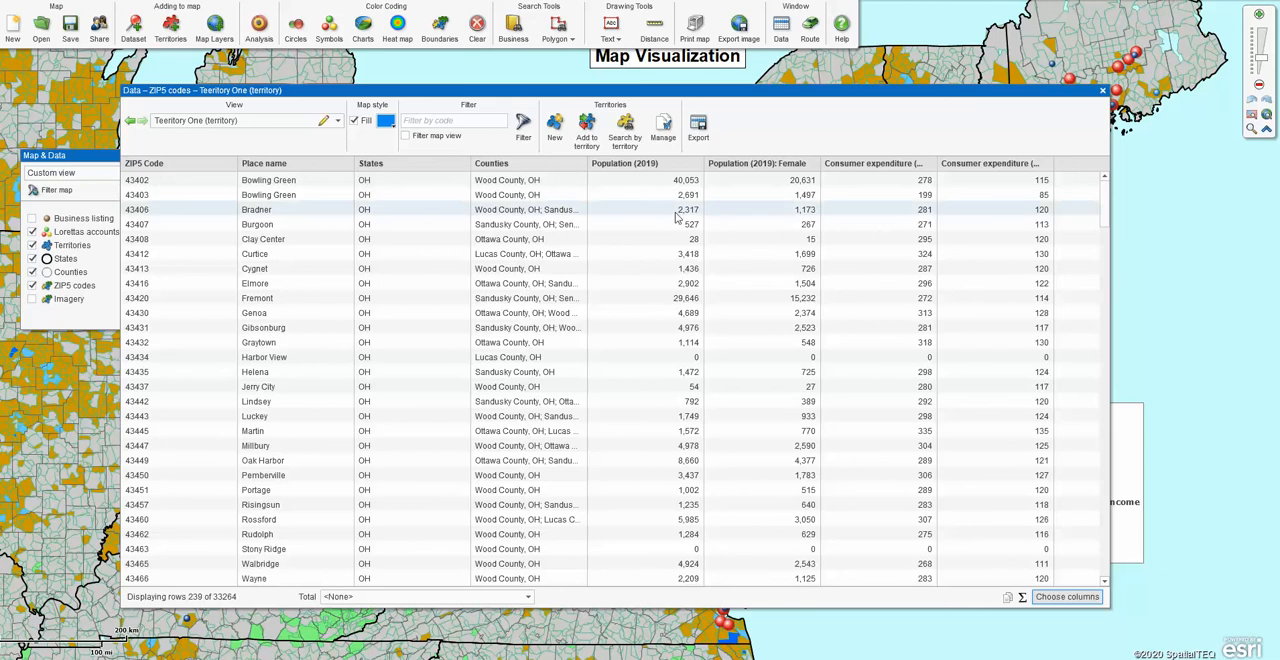
Add the general columns Territory and Territory count to the territory's ZIP code table and apply the column selection.
left_click(1067, 597)
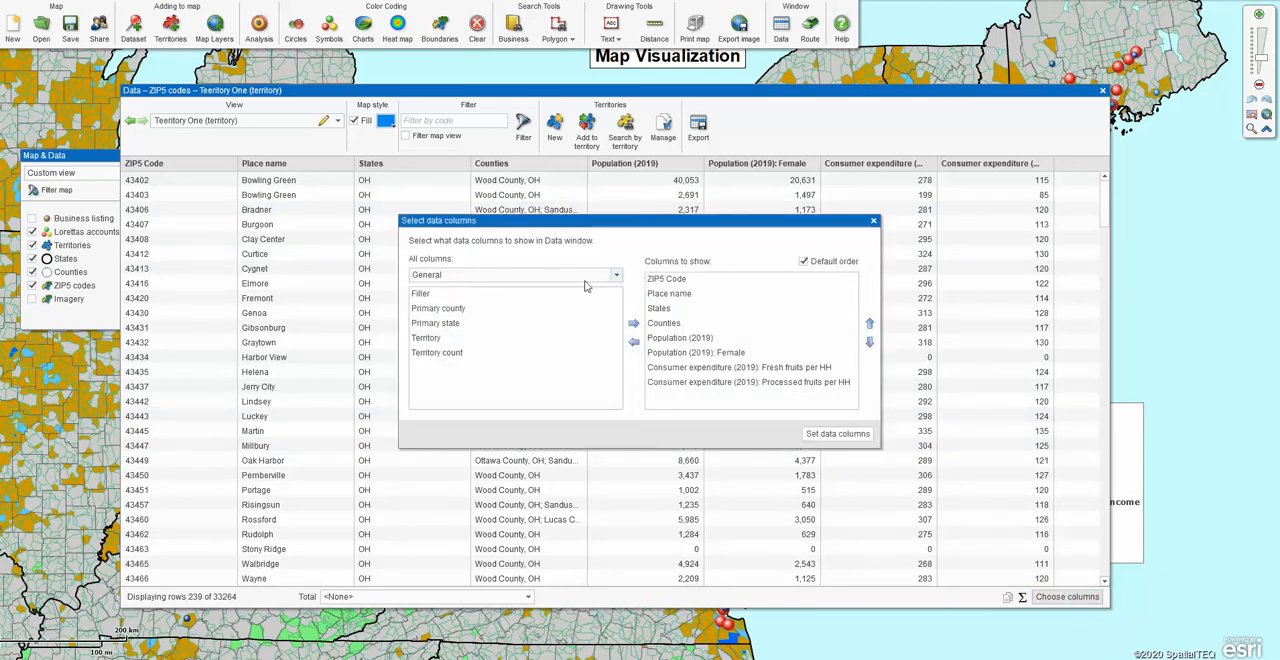
left_click(618, 276)
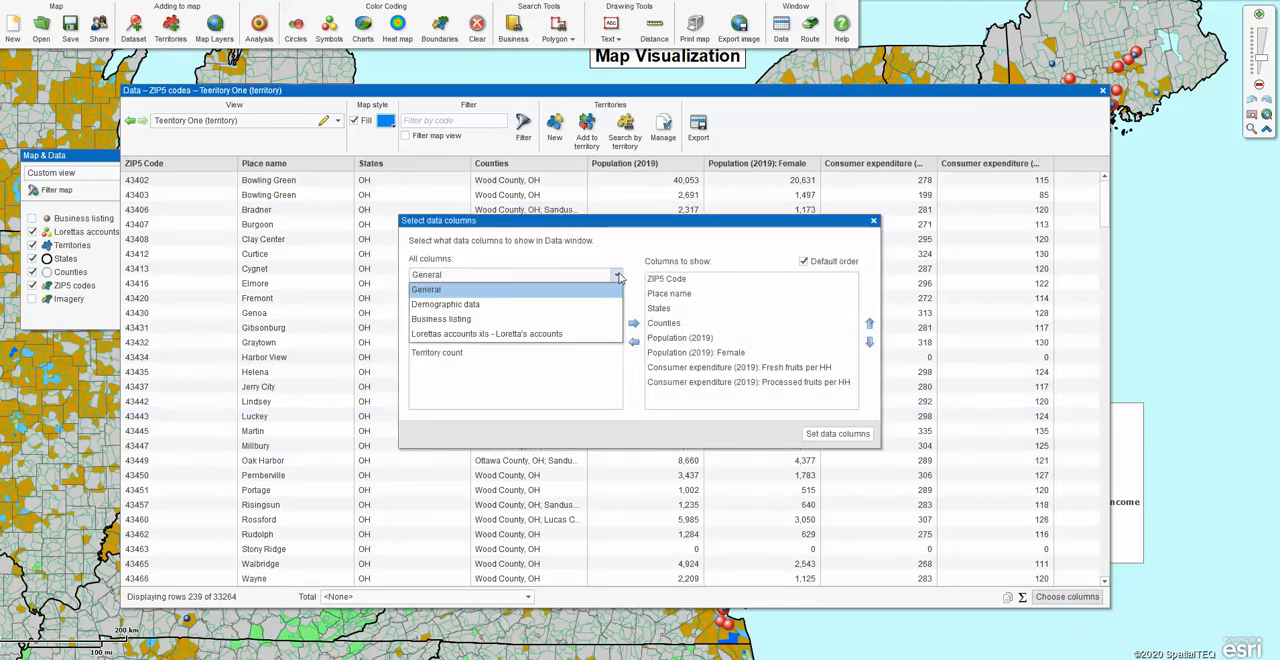
left_click(425, 290)
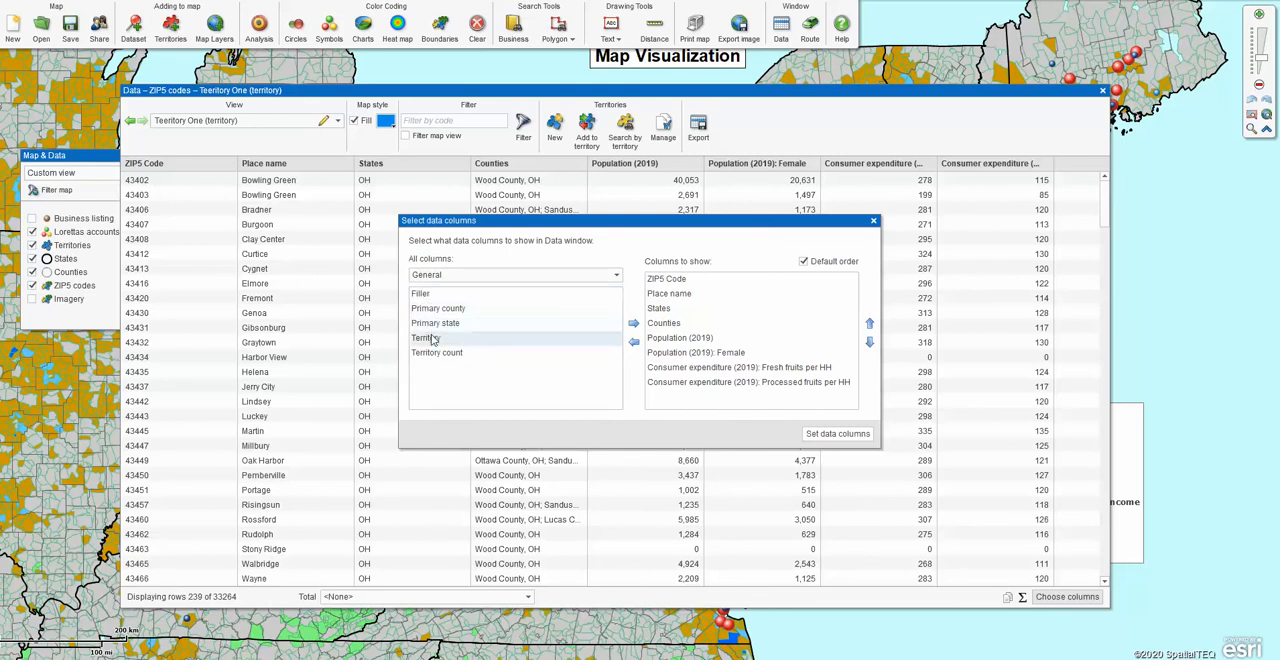
left_click(430, 338)
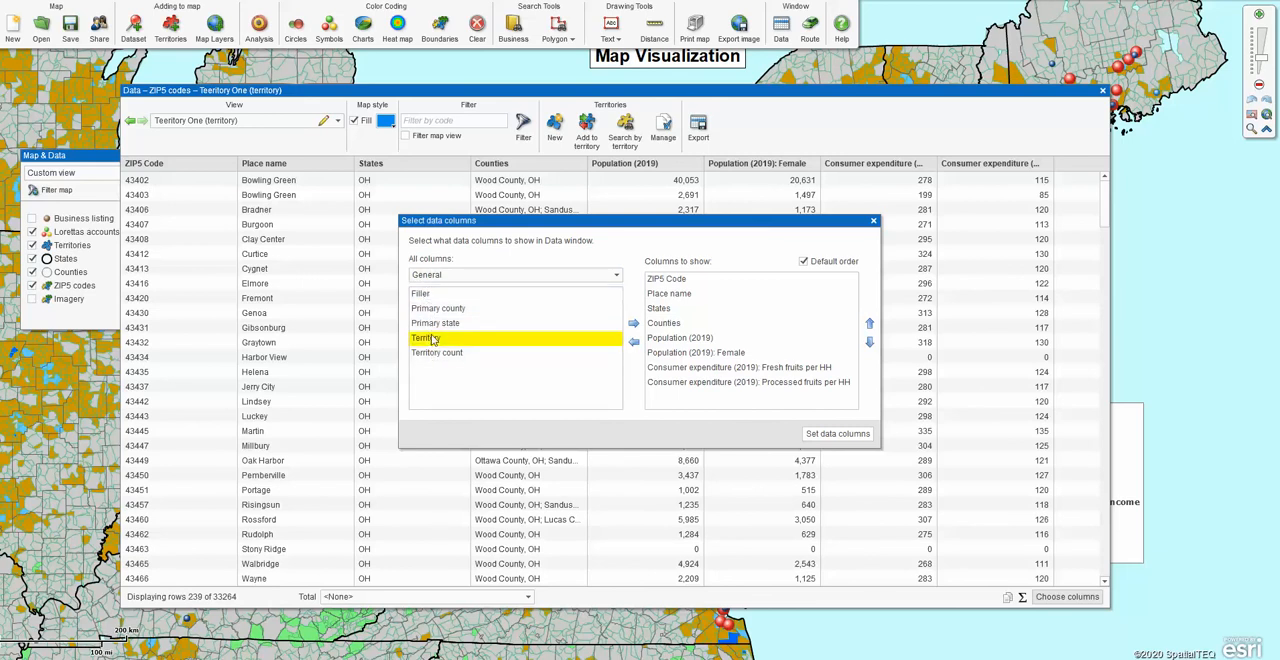
left_click(633, 323)
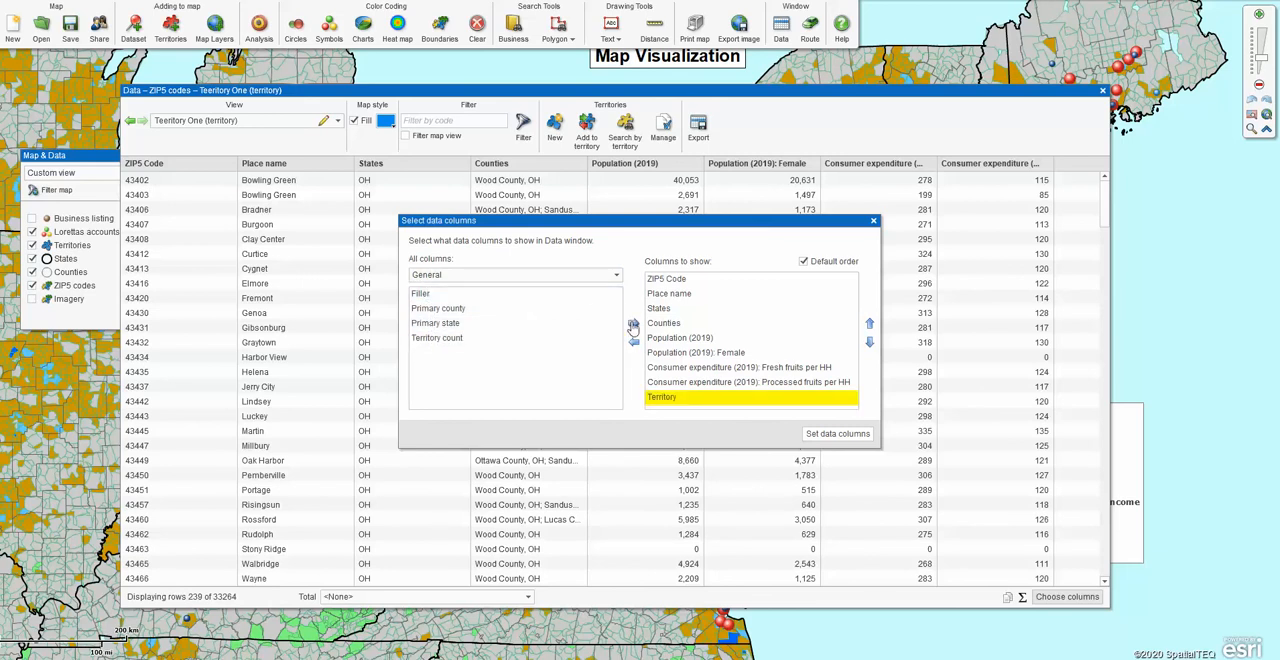
left_click(455, 340)
left_click(633, 324)
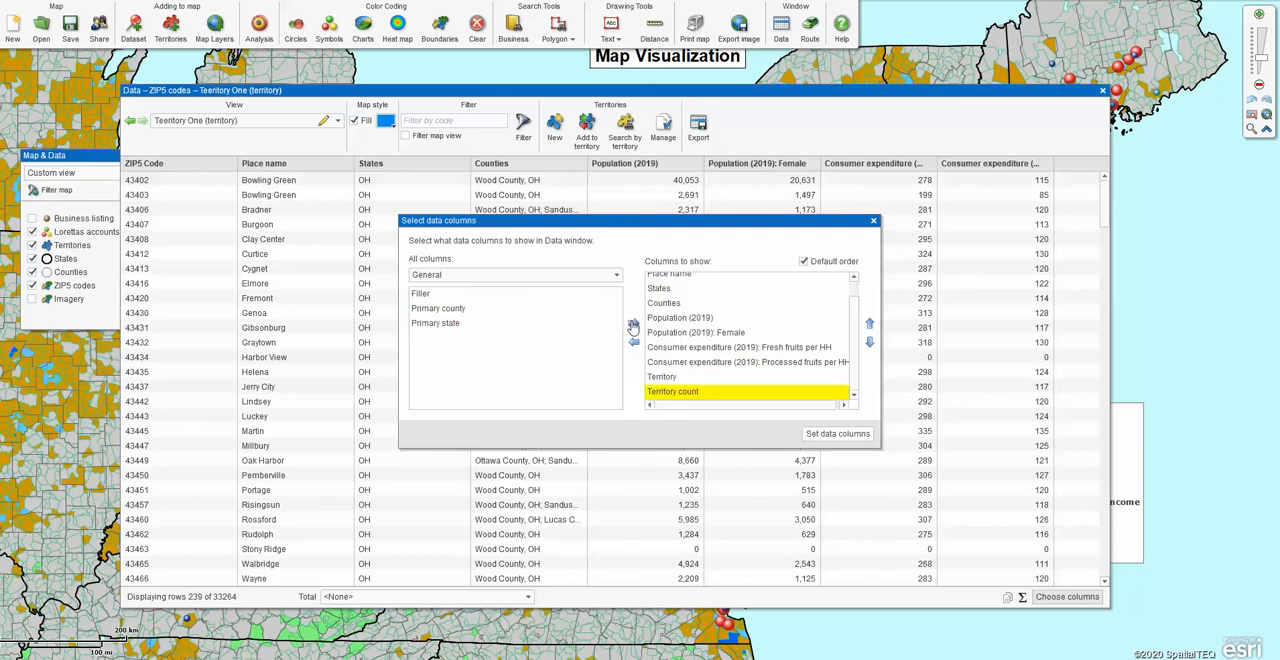
left_click(848, 434)
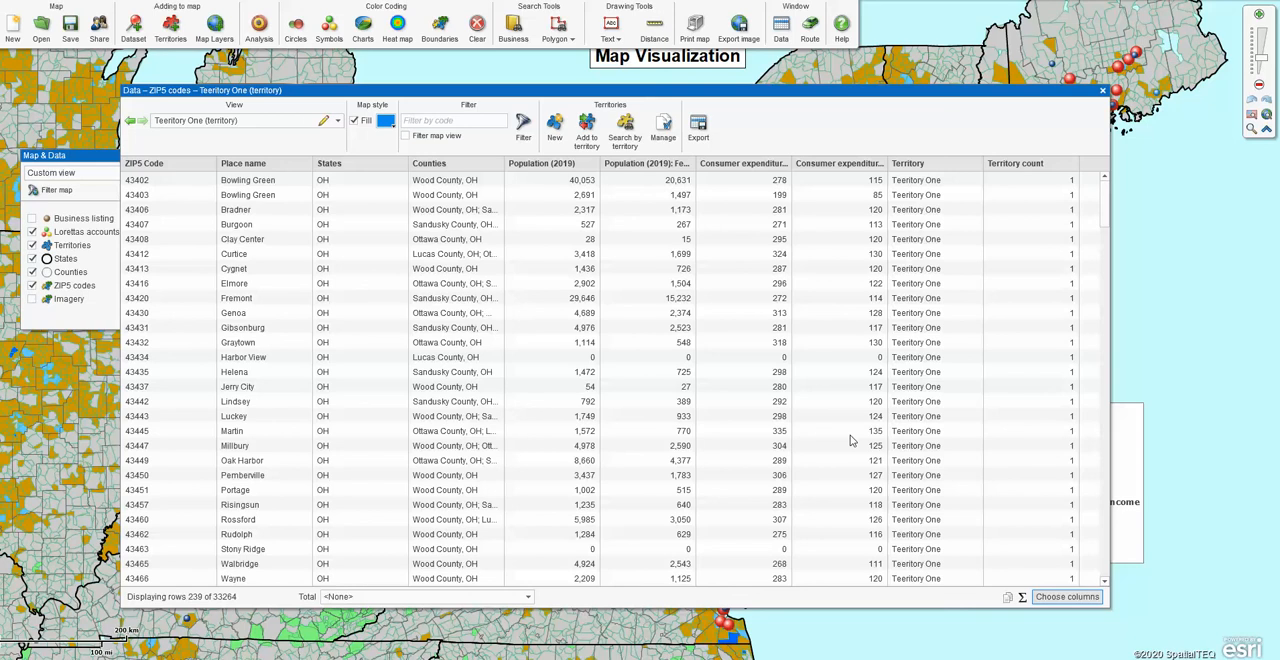
Close the data window and review the formula of the Older Americans calculated column in the Territories layer's properties.
left_click(1102, 92)
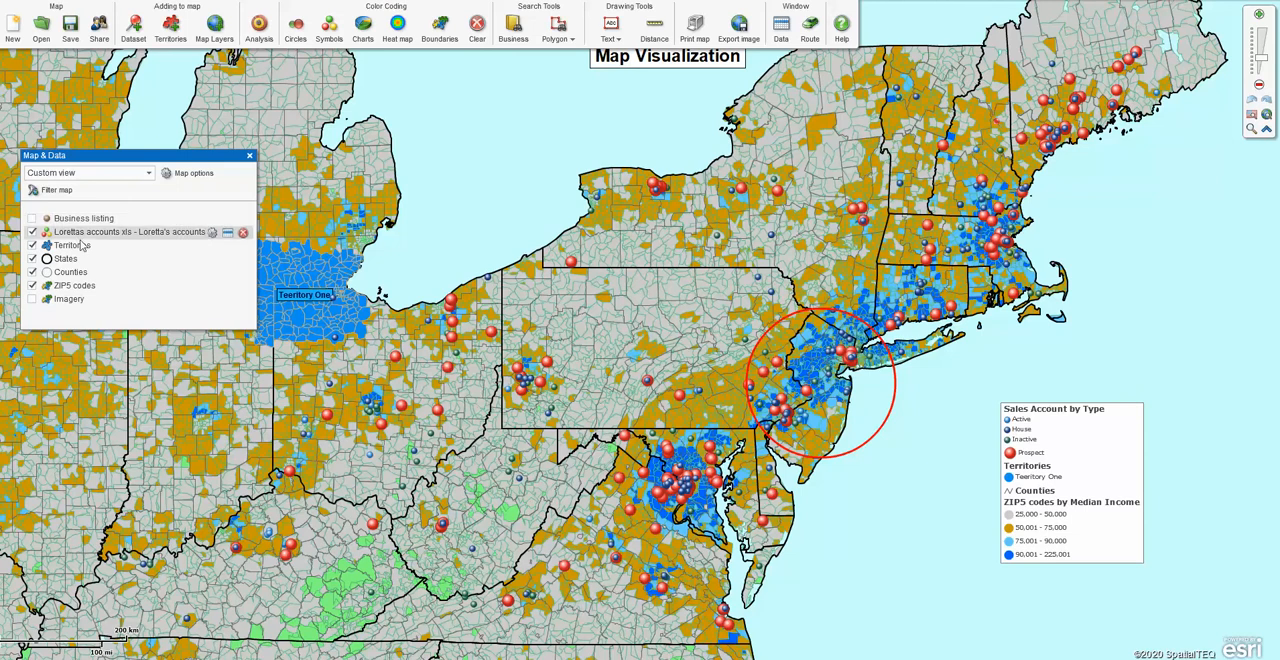
left_click(213, 243)
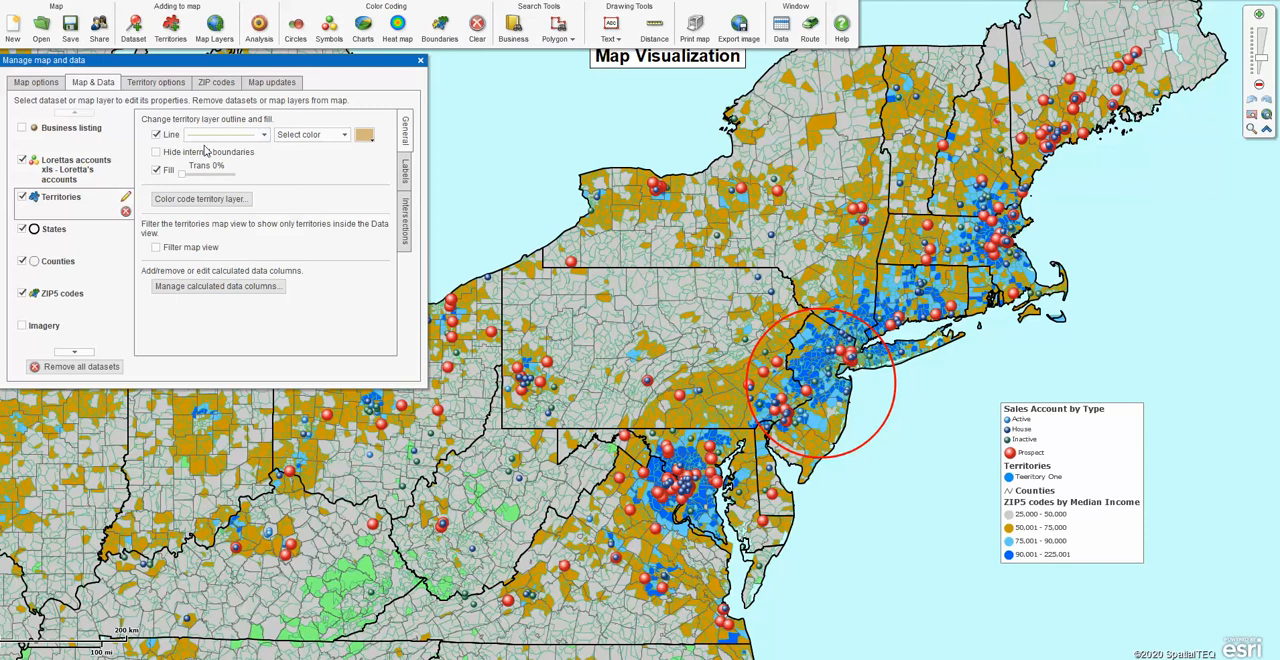
left_click(219, 287)
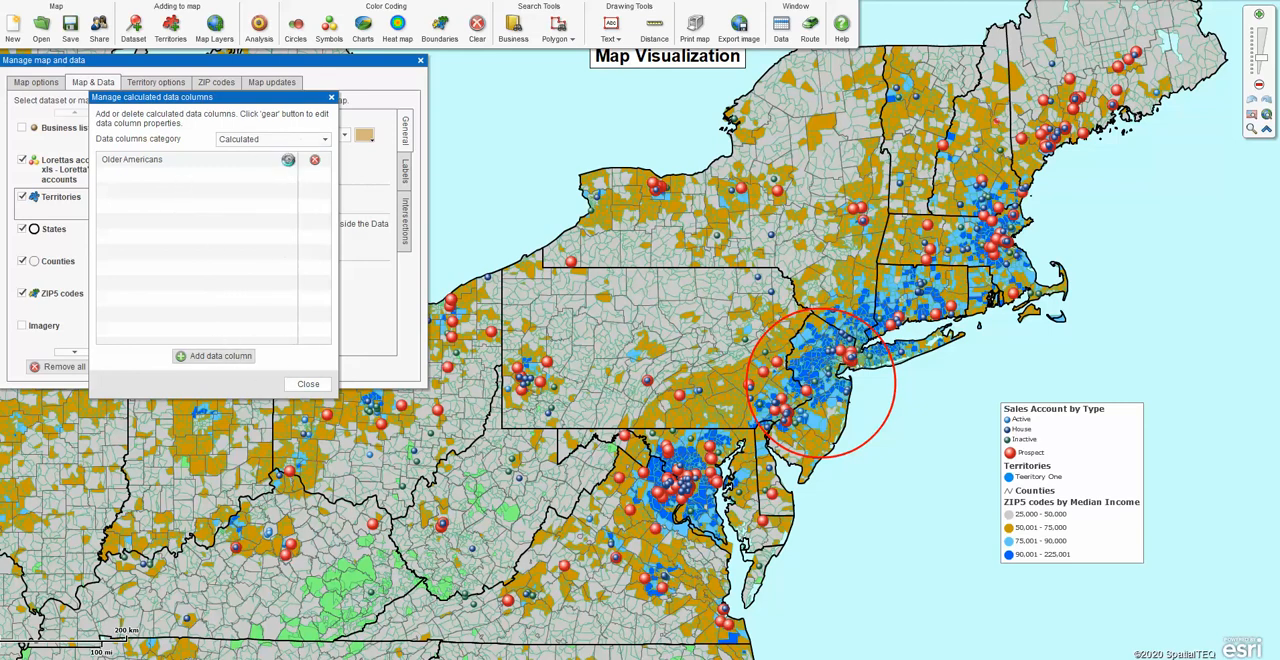
left_click(288, 160)
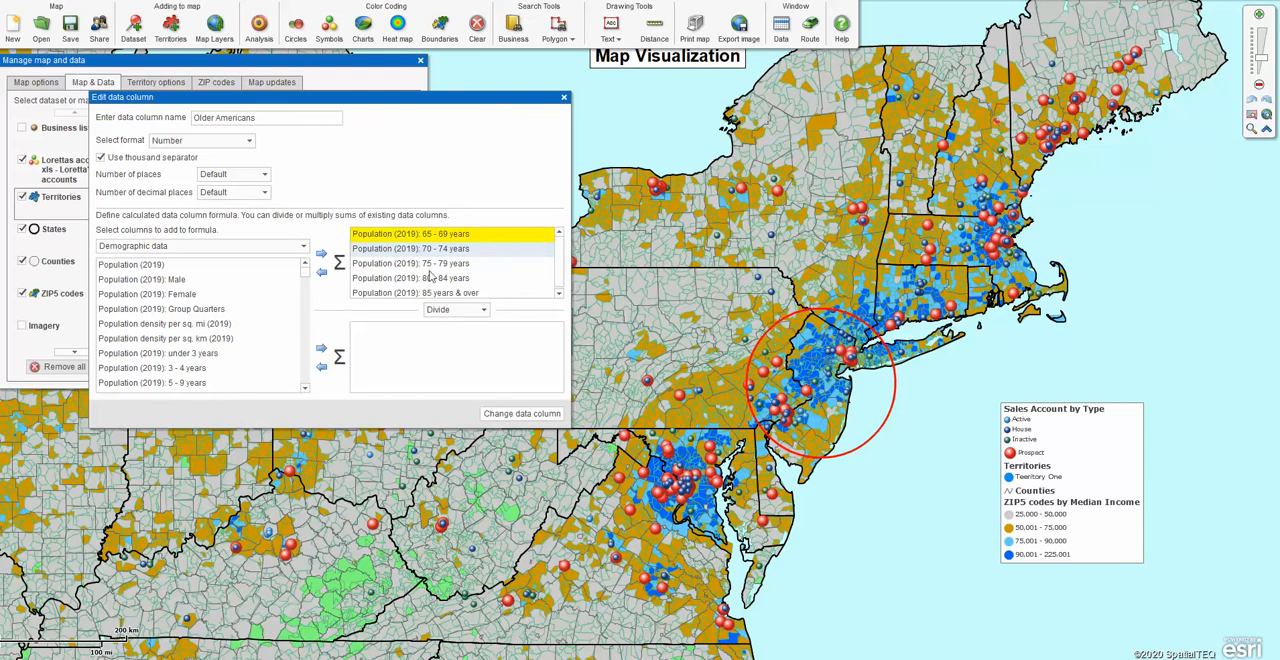
left_click(522, 413)
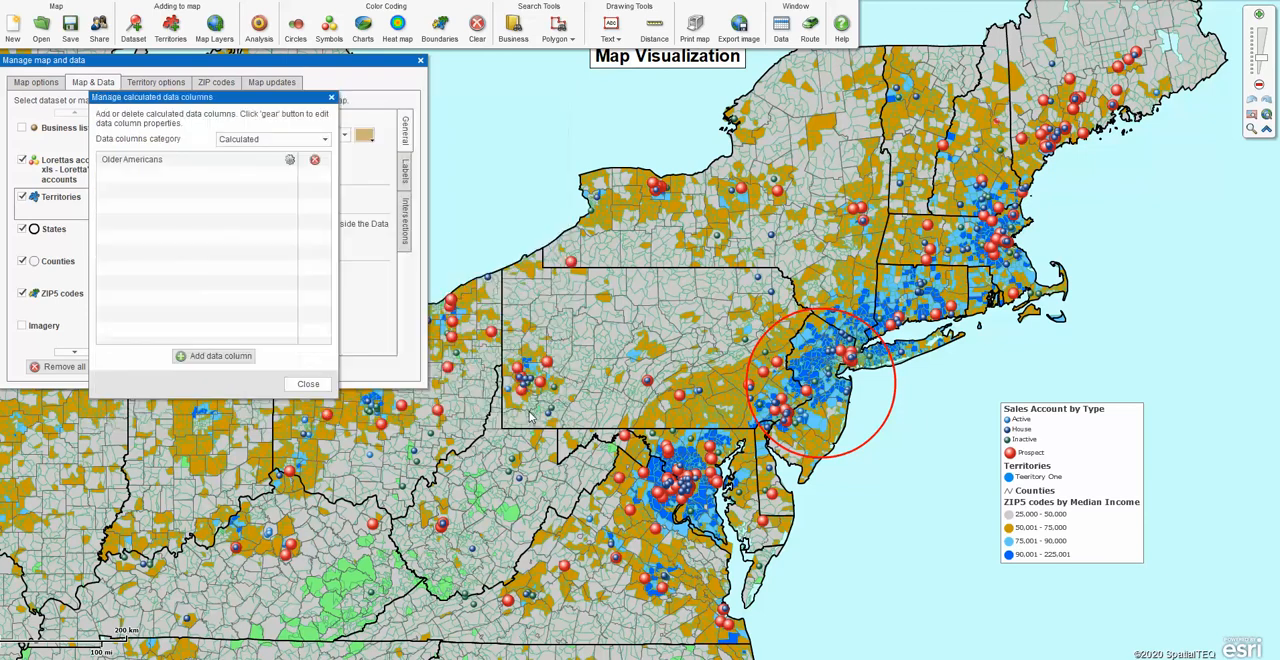
left_click(308, 385)
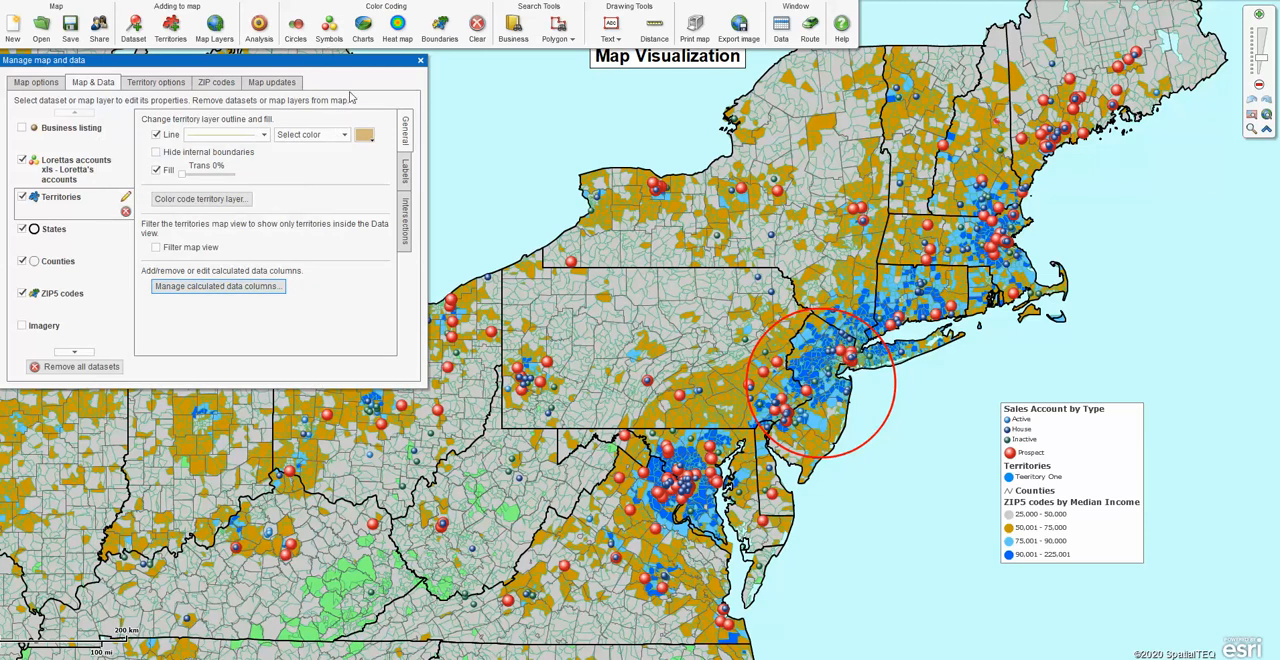
left_click(420, 61)
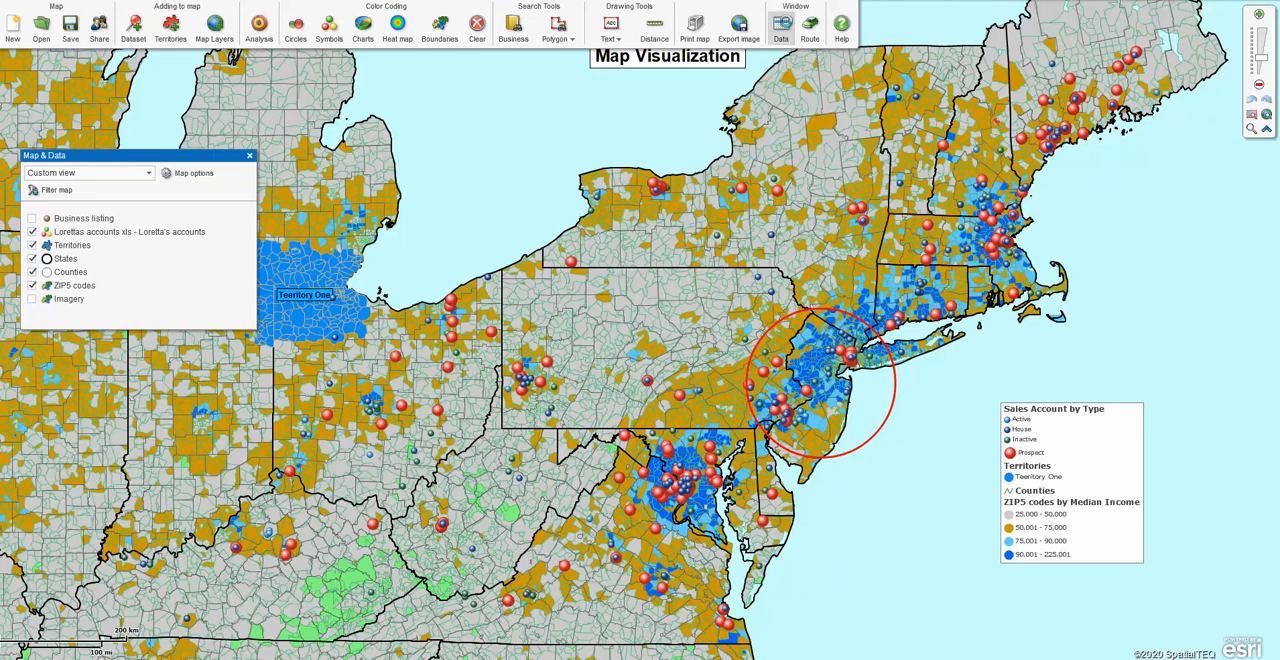
Reopen the data window for Teeritory One, look at its column selection, and close the selection without changes.
left_click(781, 28)
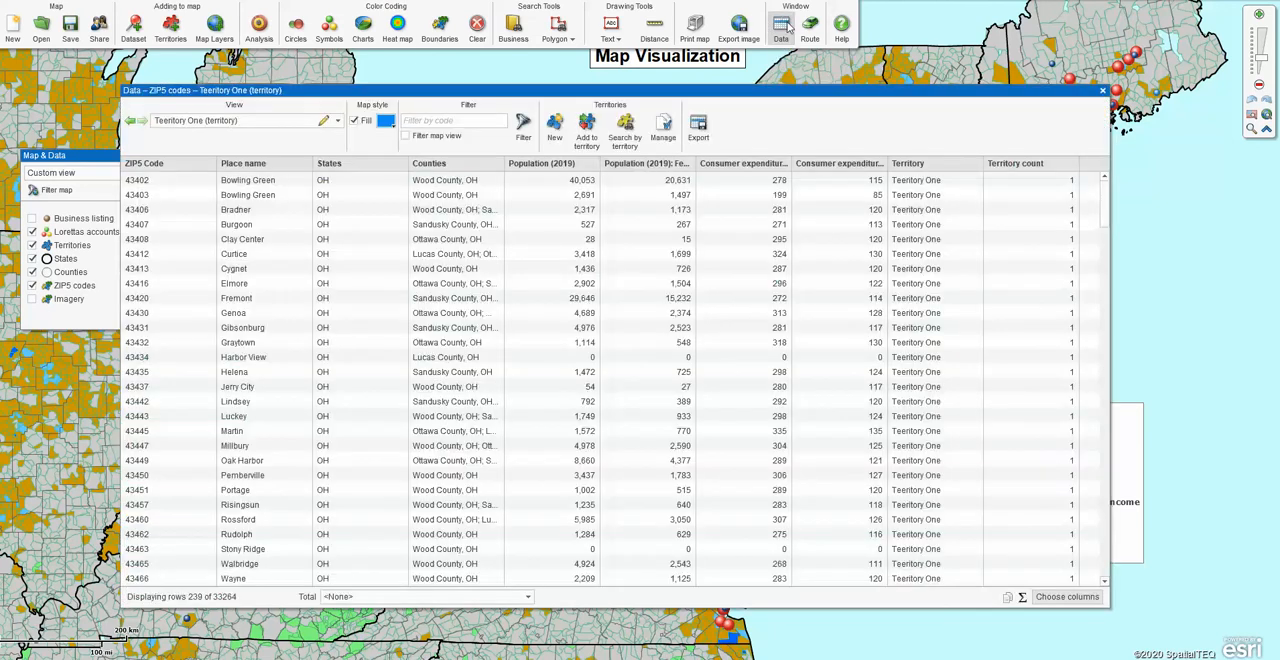
left_click(1057, 600)
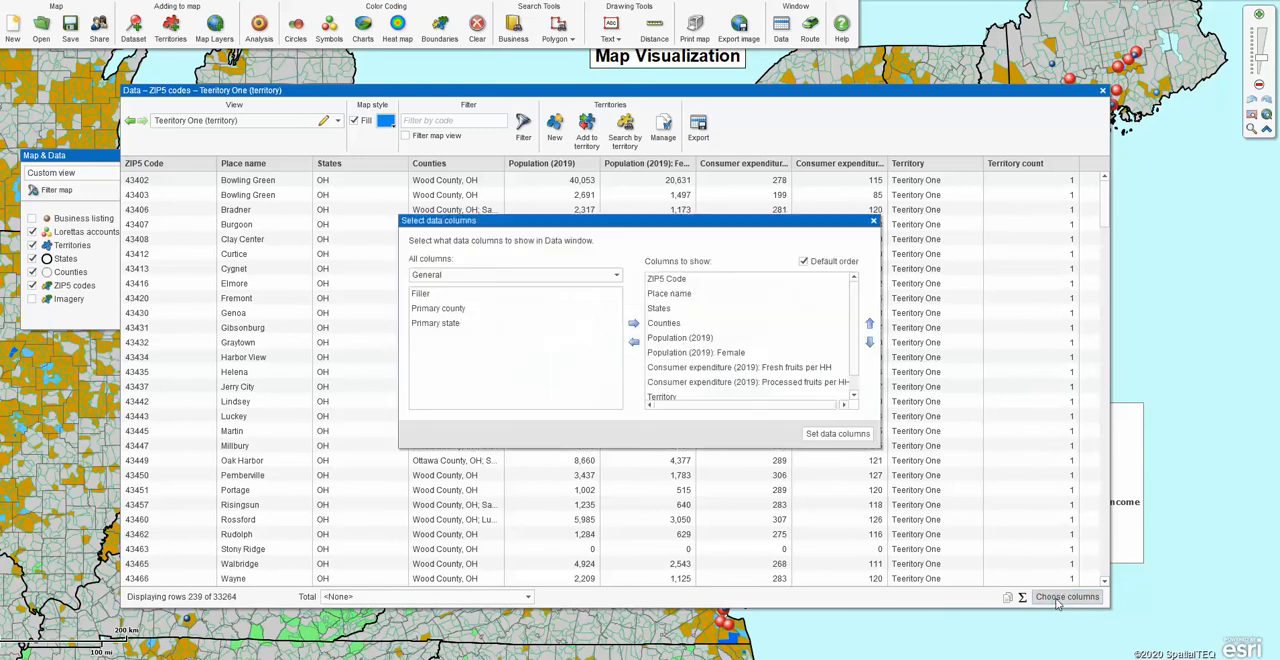
left_click(873, 222)
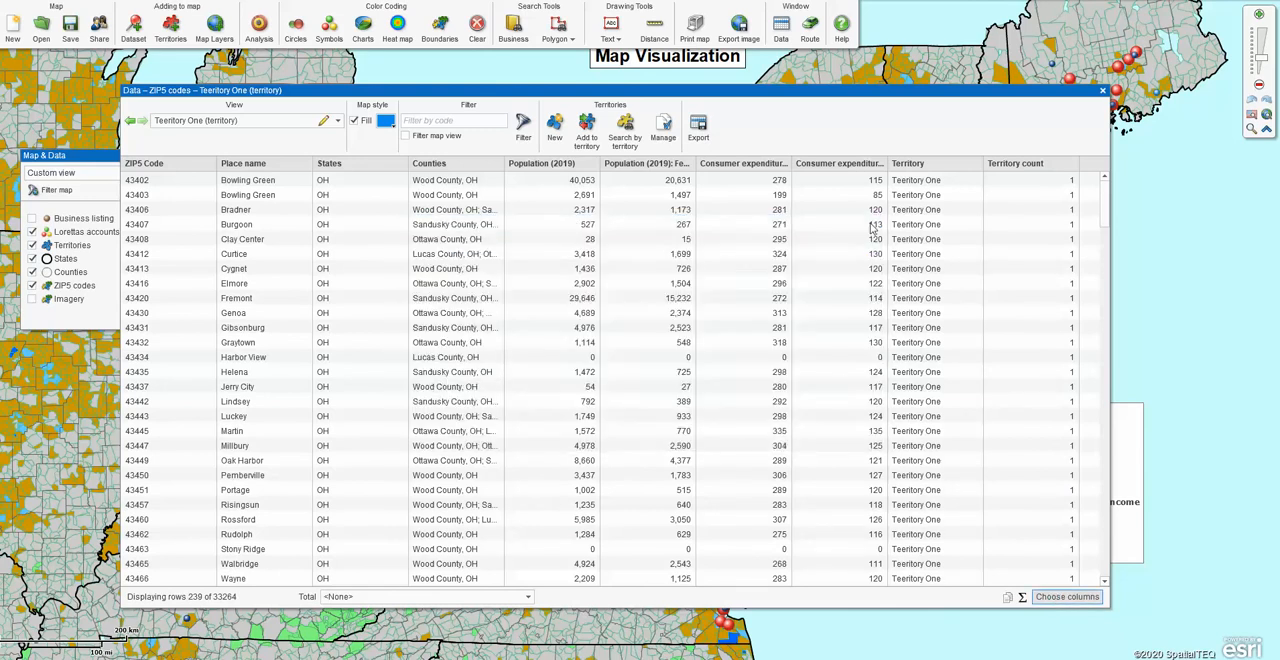
Review the export options for the territory's ZIP code data up to the file-saving stage, and close the export without saving.
left_click(698, 130)
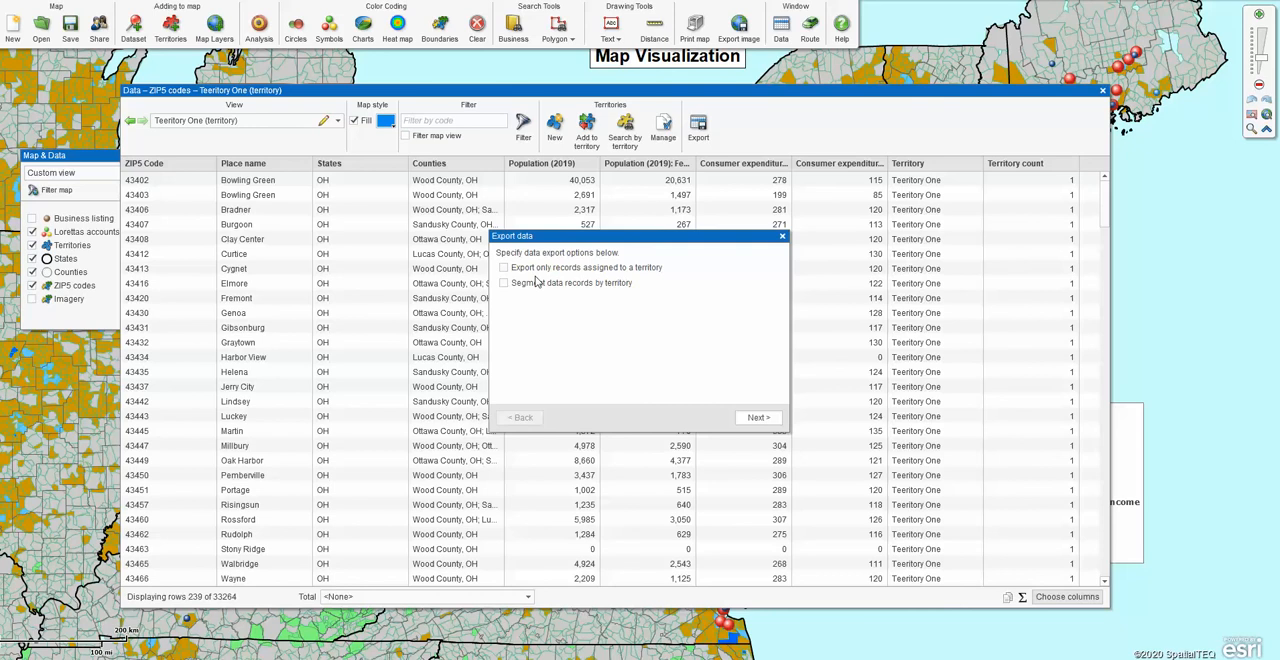
left_click(758, 418)
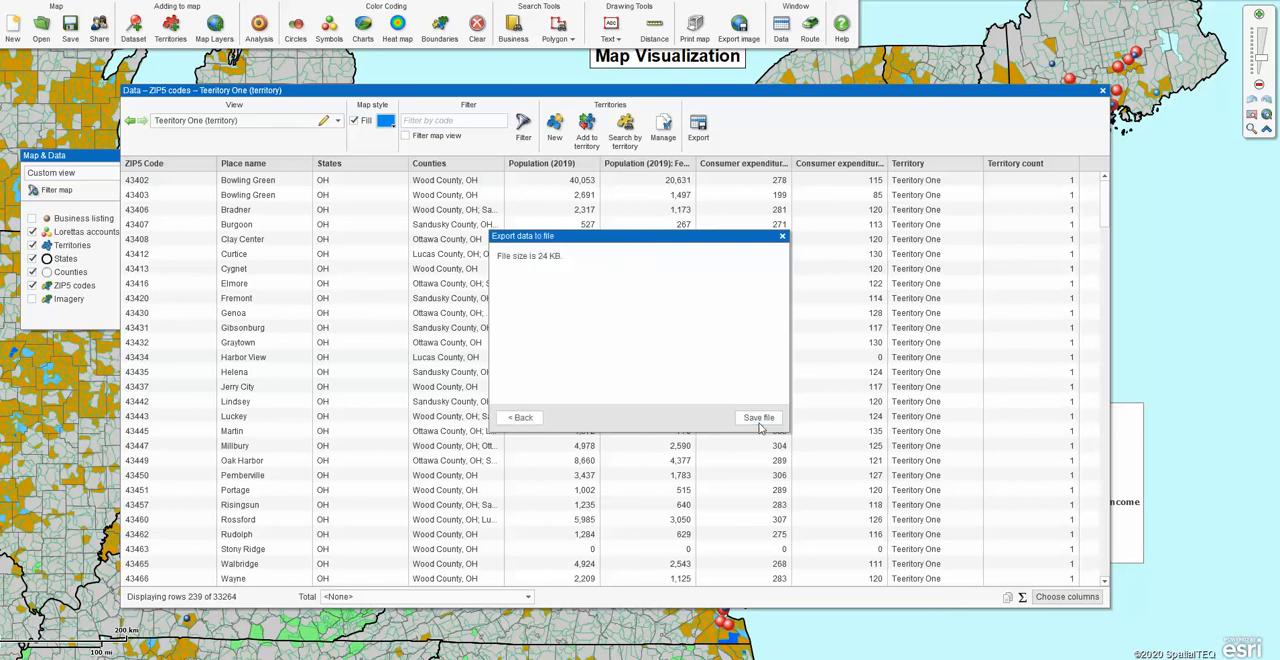
left_click(783, 238)
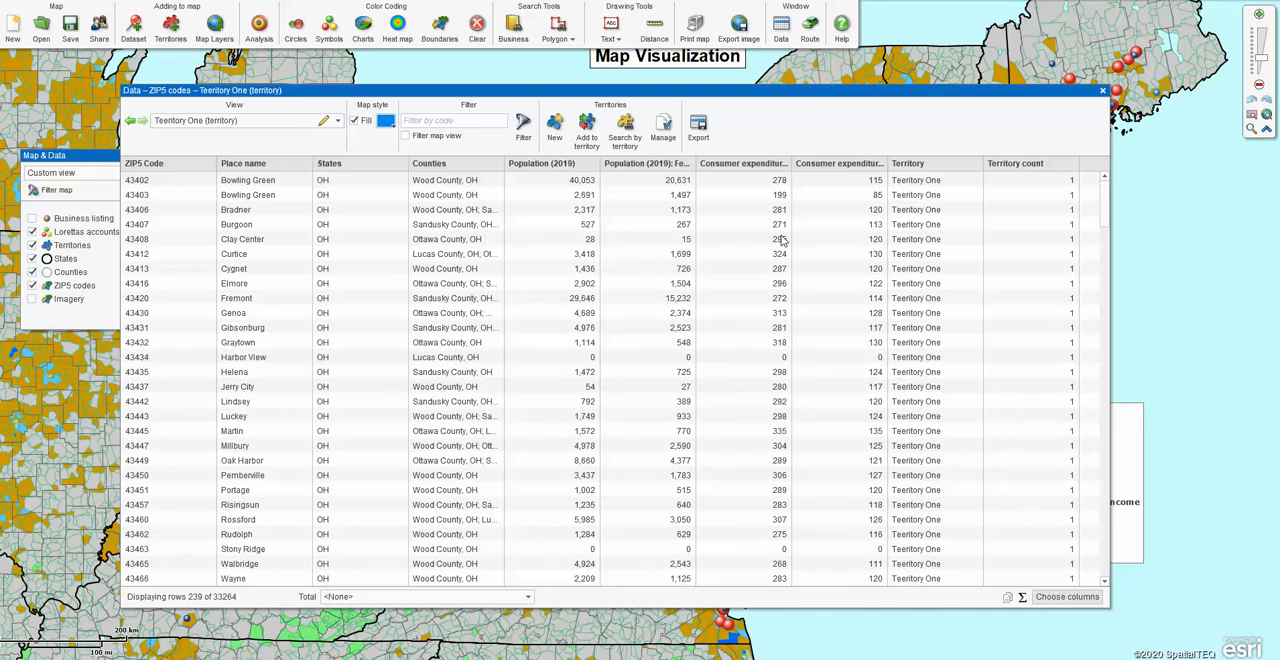